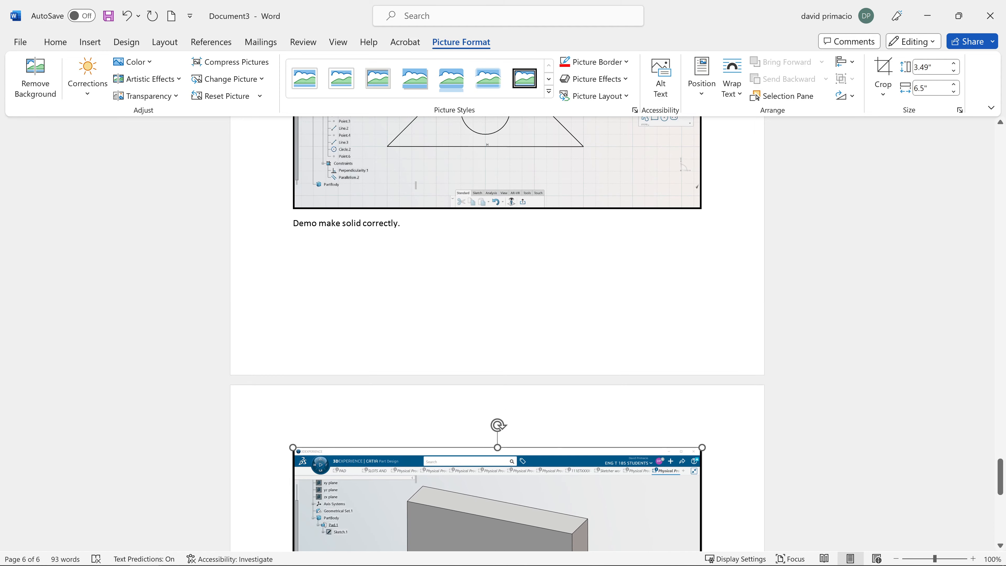
# - Insert a page break before the "Demo make solid correctly." line
pyautogui.scroll(-3, 324, 276)
pyautogui.scroll(2, 328, 285)
pyautogui.scroll(2, 327, 284)
pyautogui.scroll(2, 290, 339)
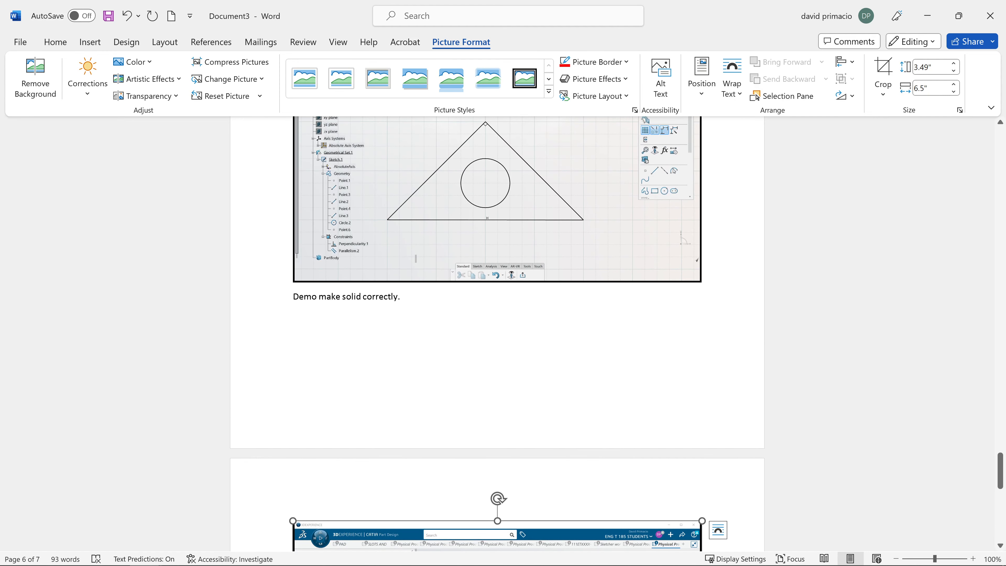
pyautogui.click(291, 340)
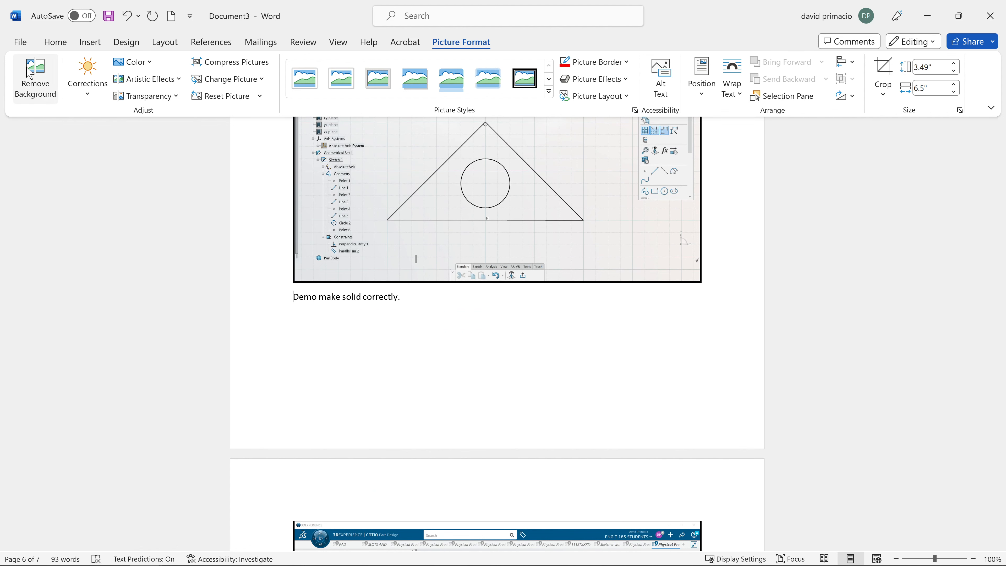
pyautogui.click(87, 43)
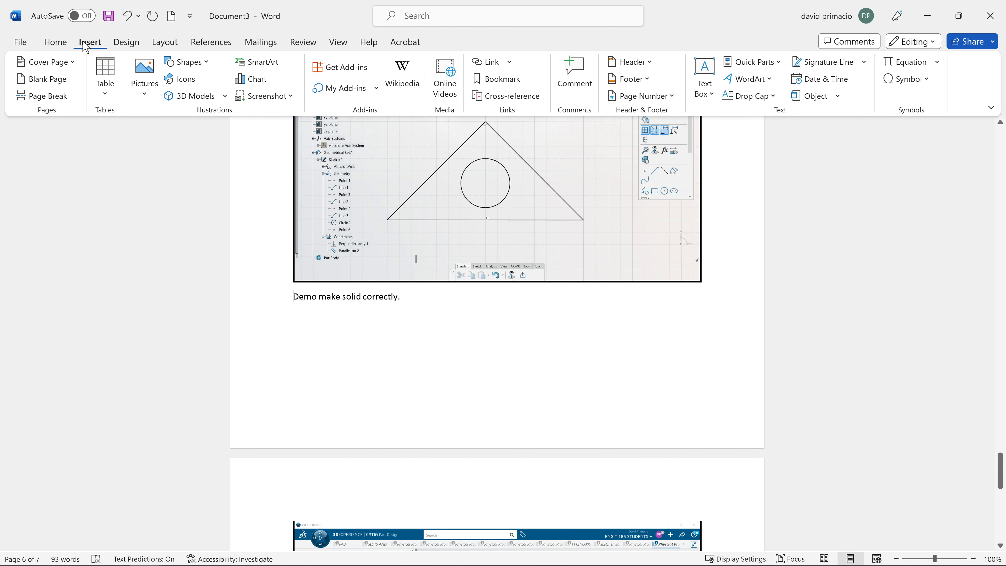
pyautogui.click(48, 96)
pyautogui.scroll(-5, 234, 278)
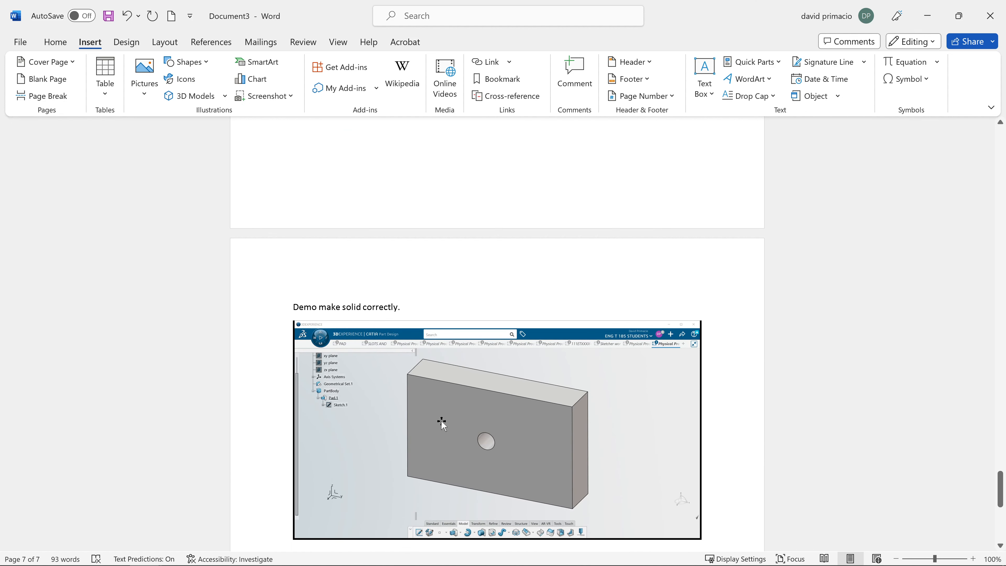
# - Insert a page break before the "Demo Feature Definition error" line
pyautogui.scroll(15, 388, 391)
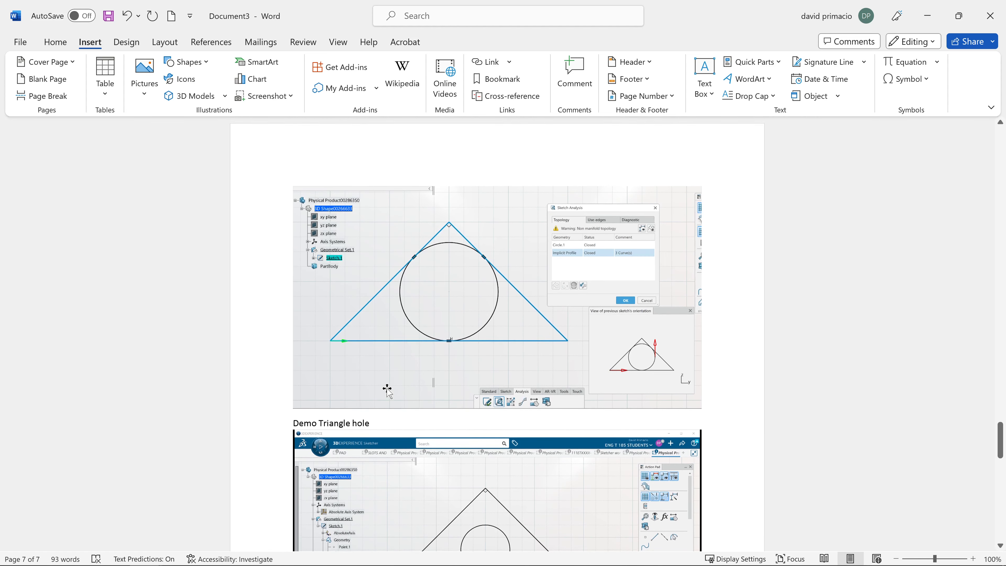
pyautogui.scroll(15, 387, 391)
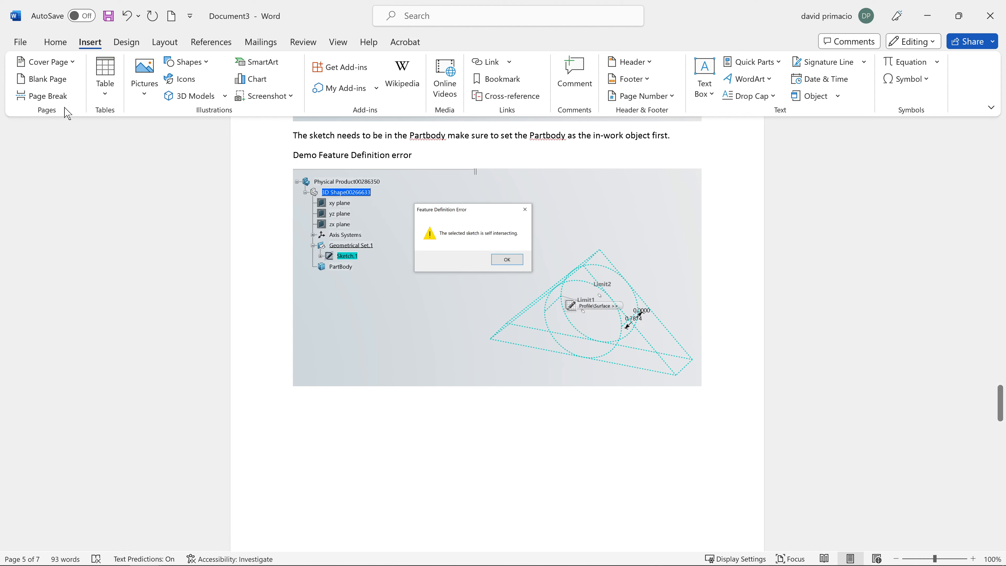
pyautogui.scroll(5, 206, 252)
pyautogui.scroll(-5, 205, 252)
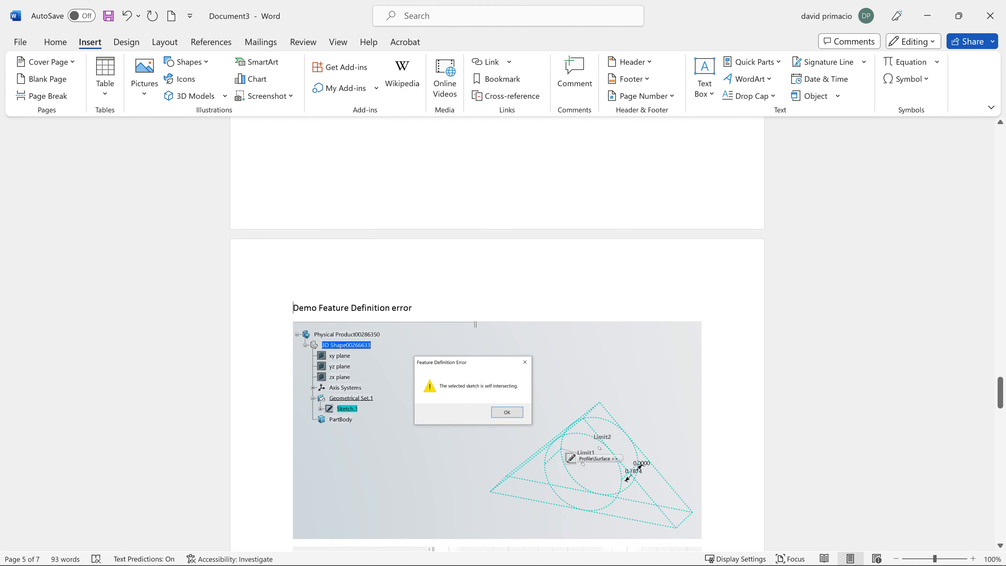
# - Try another page break before the "Demo make solid correctly." line and delete it again
pyautogui.scroll(-15, 327, 293)
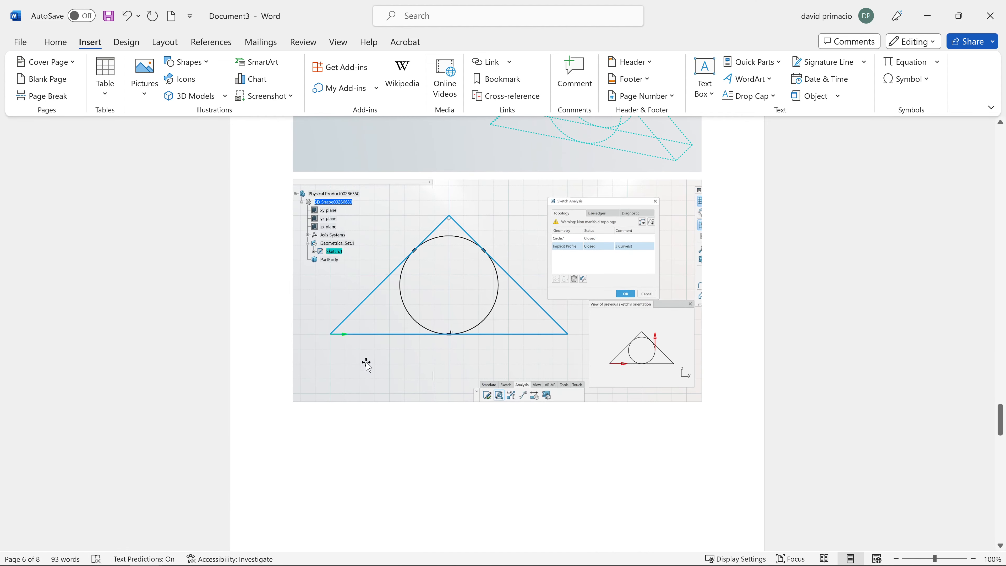
pyautogui.scroll(-3, 378, 391)
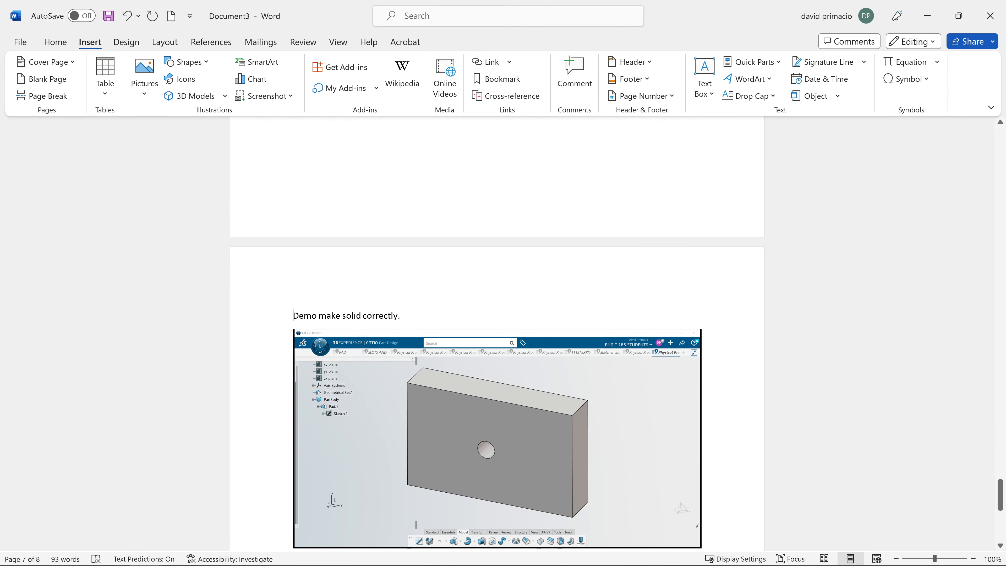
pyautogui.click(71, 96)
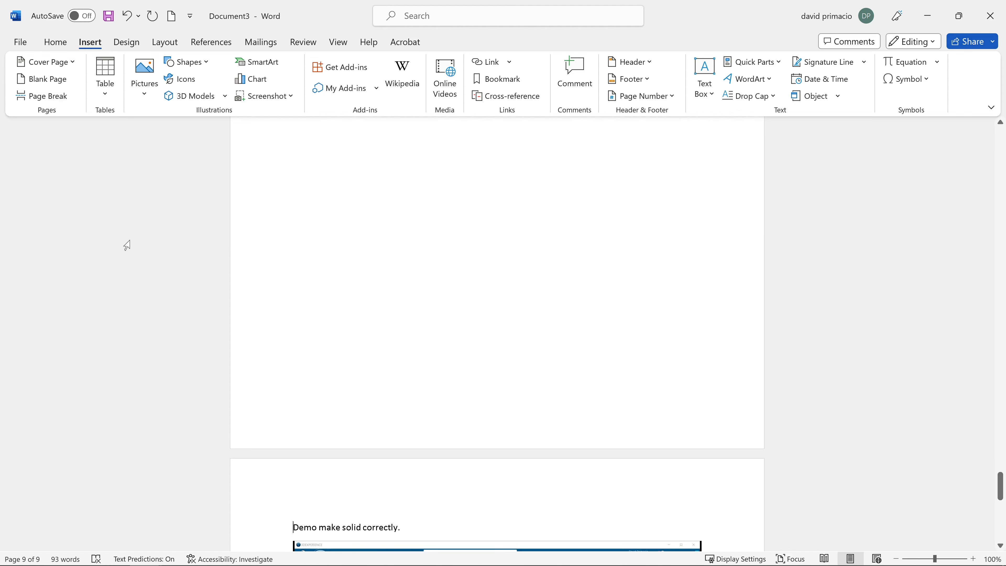
pyautogui.press('BackSpace')
pyautogui.press('BackSpace')
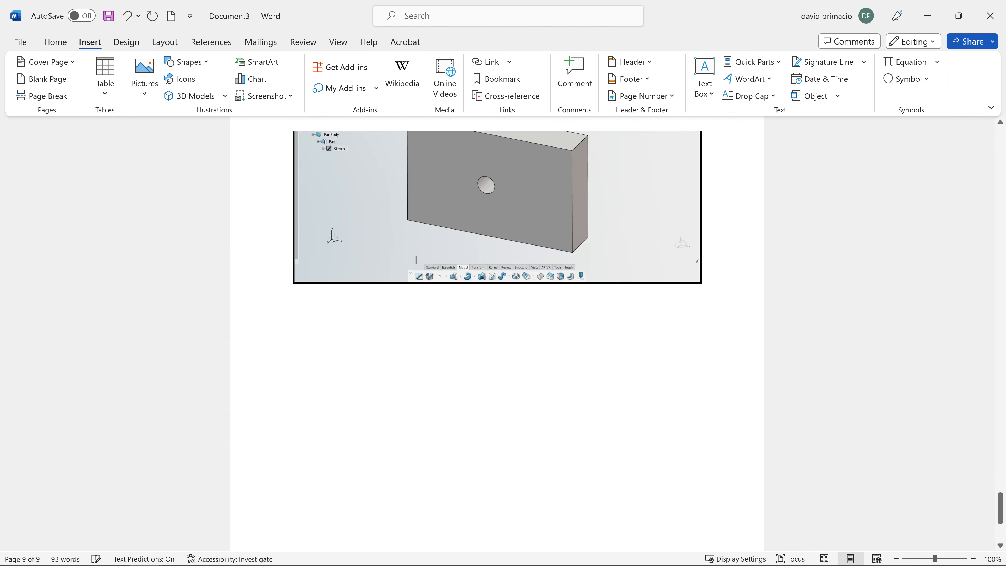
# - Delete the remaining page break before "Demo make solid correctly." so the line follows the triangle hole picture
pyautogui.scroll(10, 258, 291)
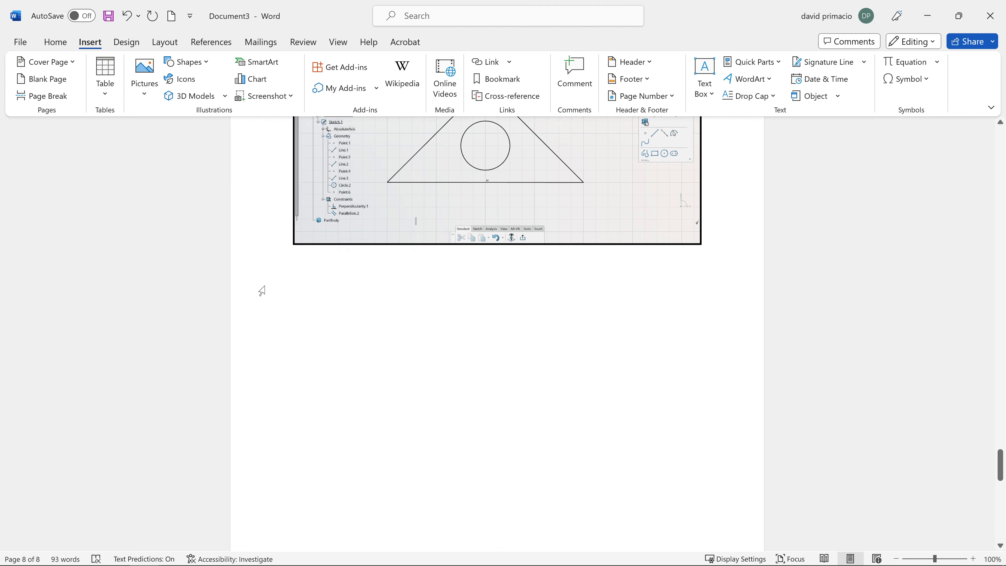
pyautogui.scroll(2, 263, 290)
pyautogui.scroll(-10, 261, 290)
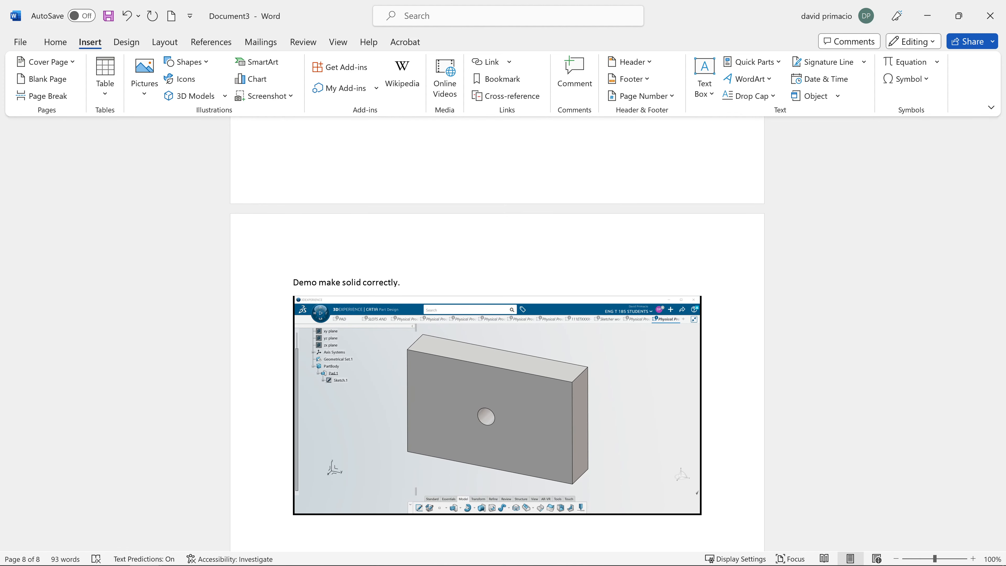
pyautogui.click(294, 282)
pyautogui.press('BackSpace')
# - Add the line "Demo constraints" below the picture of the solid block with the hole
pyautogui.scroll(3, 293, 283)
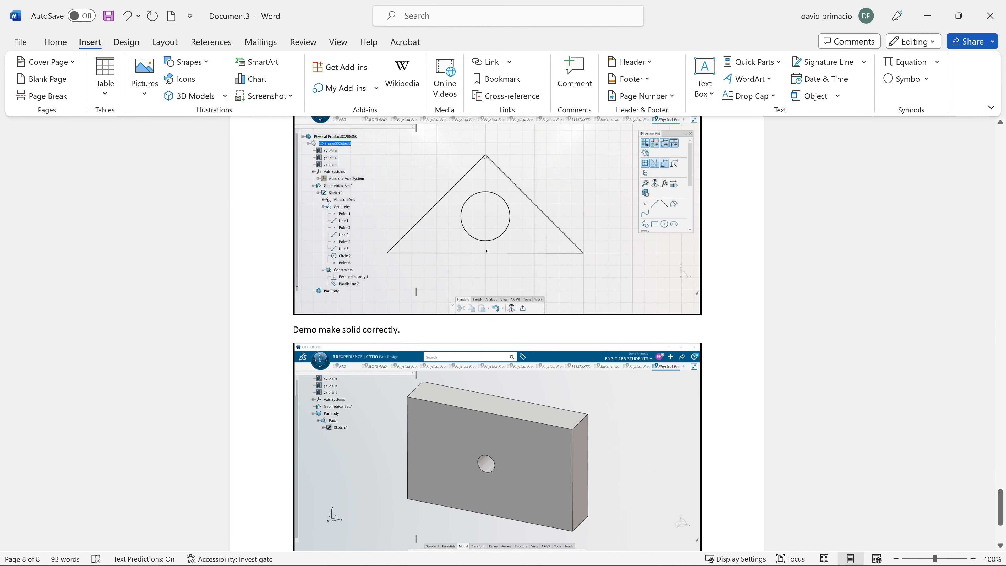
pyautogui.scroll(3, 294, 283)
pyautogui.scroll(-2, 293, 282)
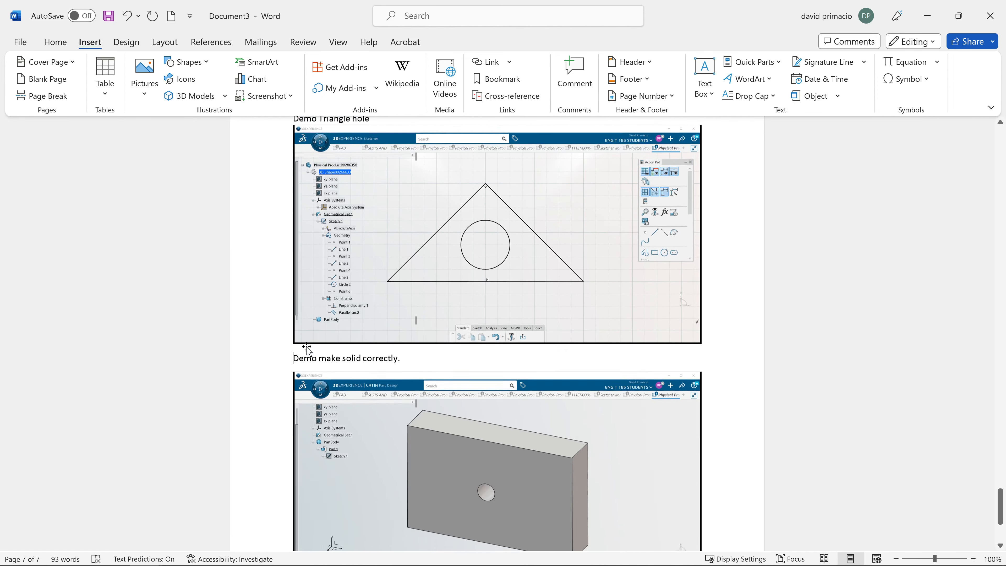
pyautogui.scroll(-1, 308, 348)
pyautogui.scroll(1, 333, 271)
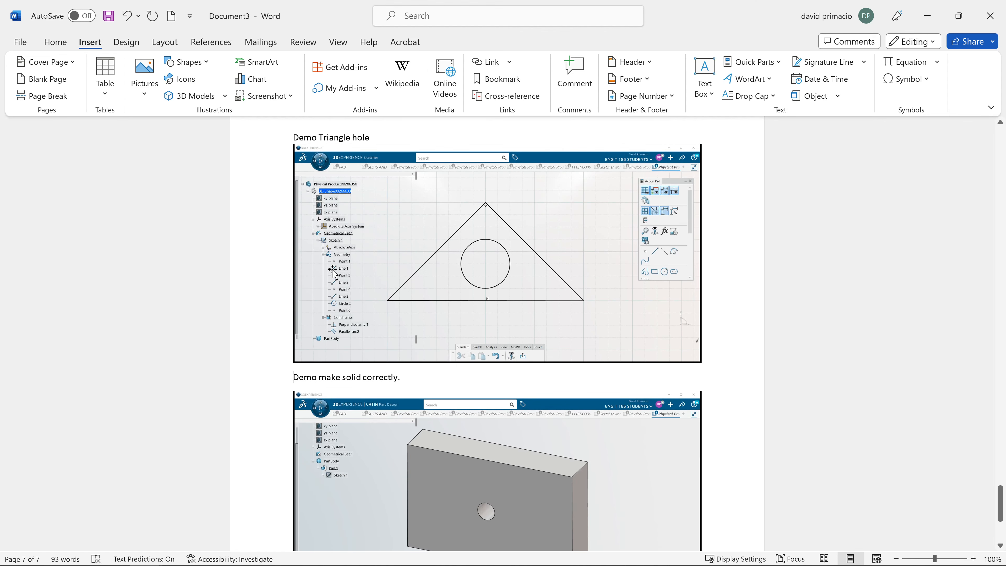
pyautogui.scroll(-3, 333, 271)
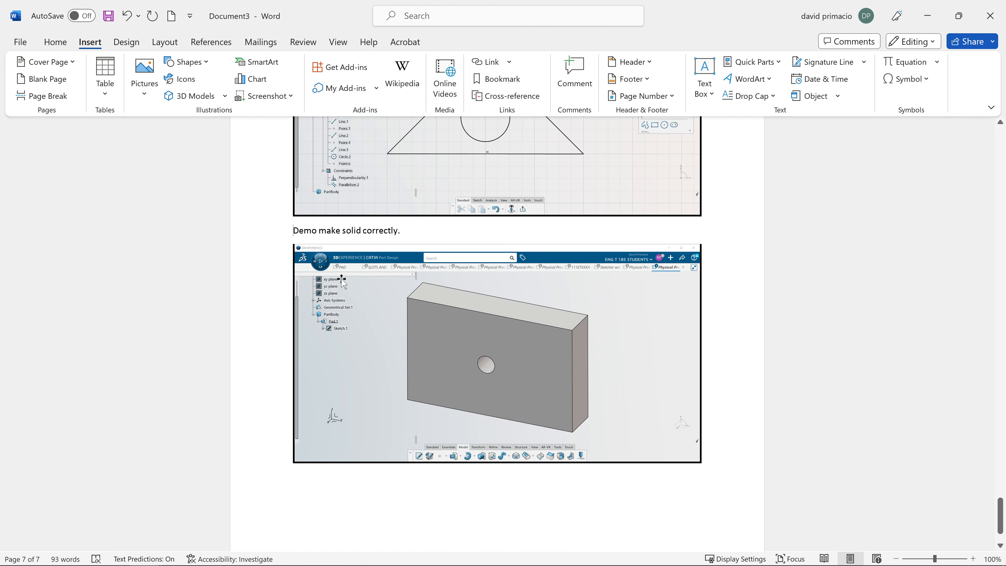
pyautogui.click(294, 478)
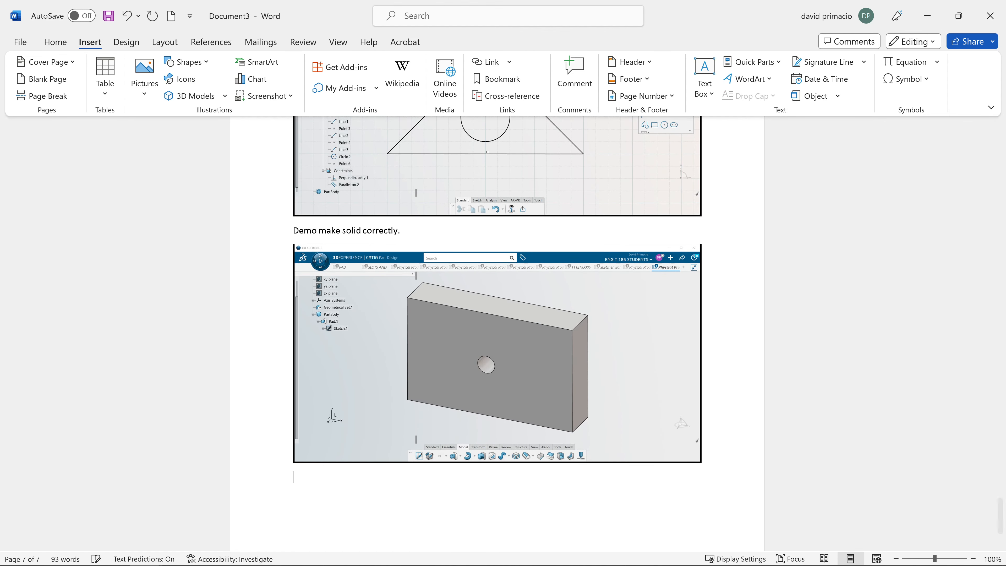
pyautogui.moveTo(15, 555)
pyautogui.write('Demo constraints')
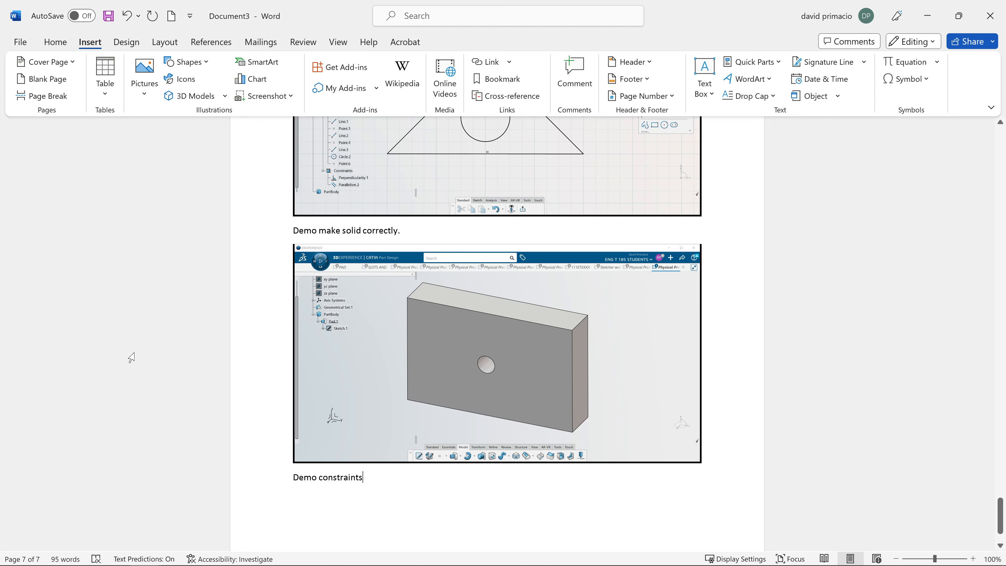
# - Switch to 3DEXPERIENCE CATIA and open Sketch.1 of Pad.1 for editing
pyautogui.hotkey('alt', 'Tab')
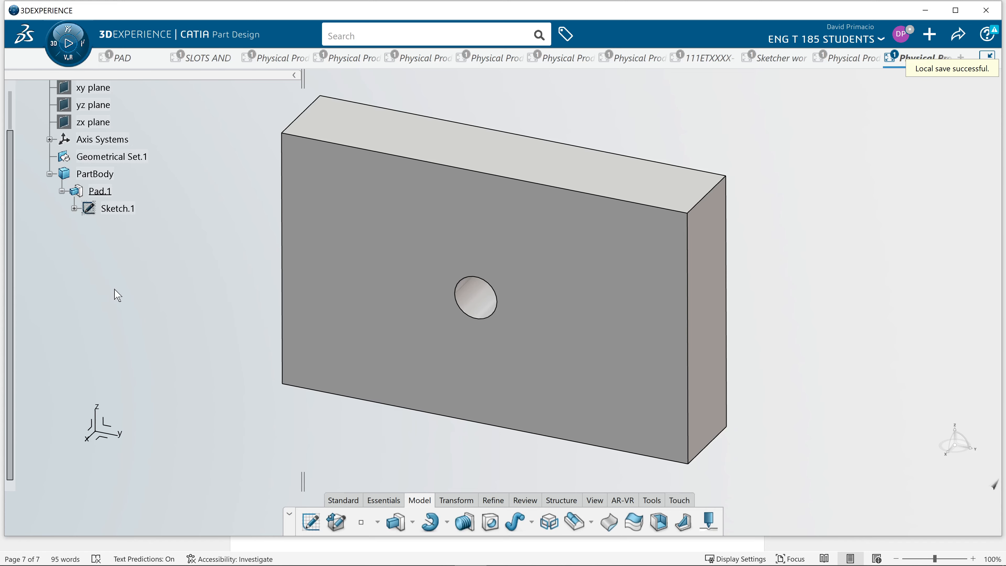
pyautogui.doubleClick(117, 209)
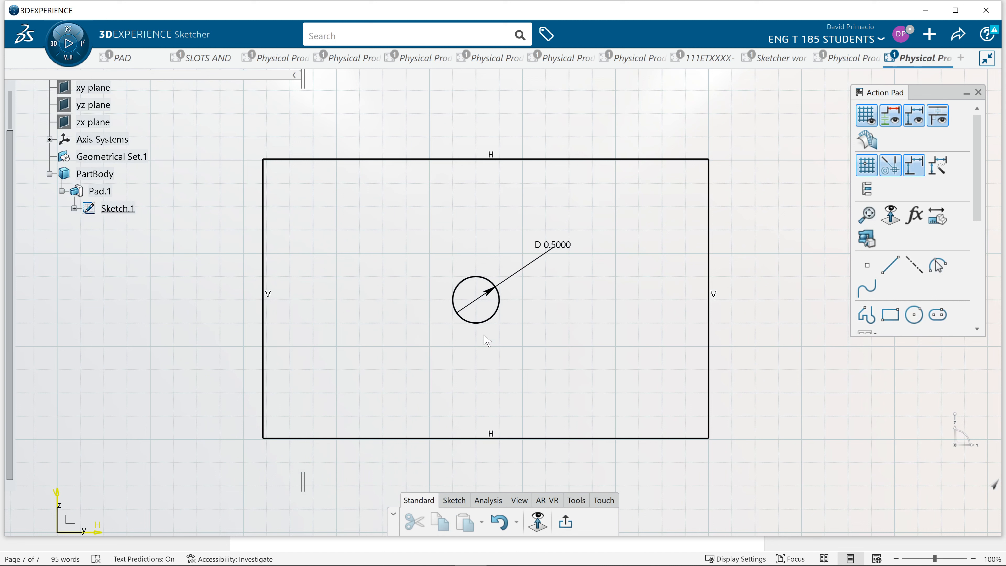
pyautogui.click(562, 244)
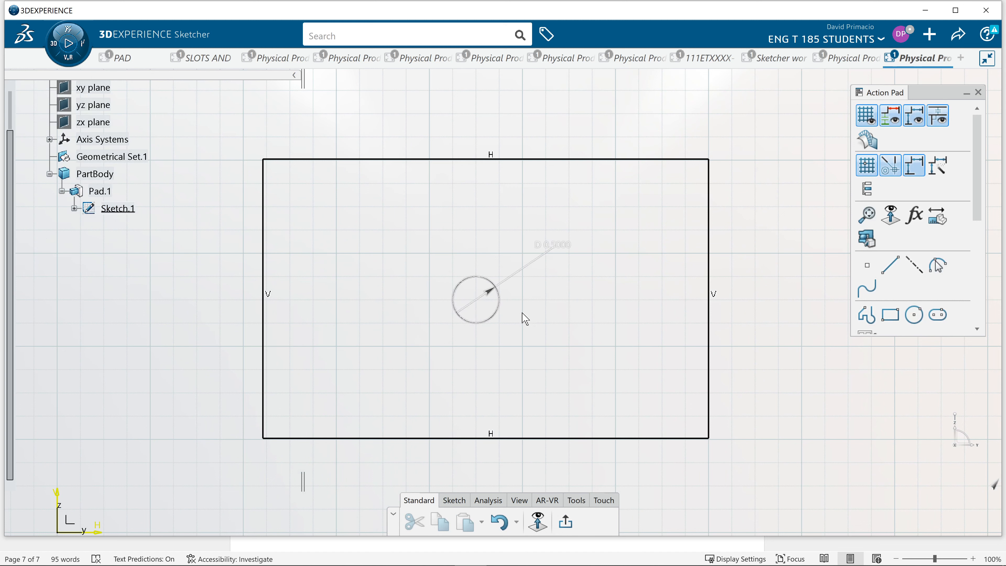
# - Add a length constraint to the rectangle's bottom edge, below the profile, and set it to 4 in
pyautogui.click(456, 502)
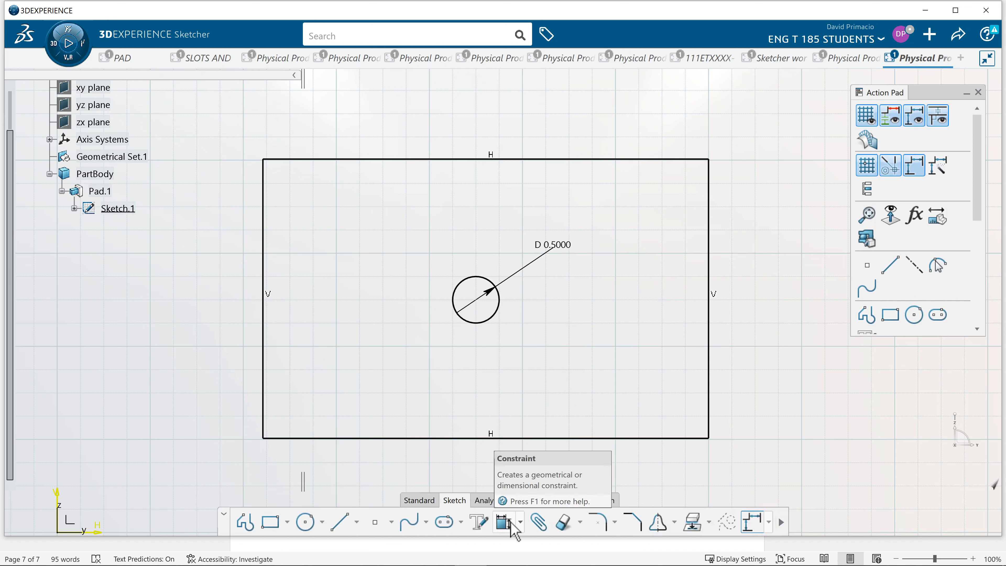
pyautogui.click(504, 523)
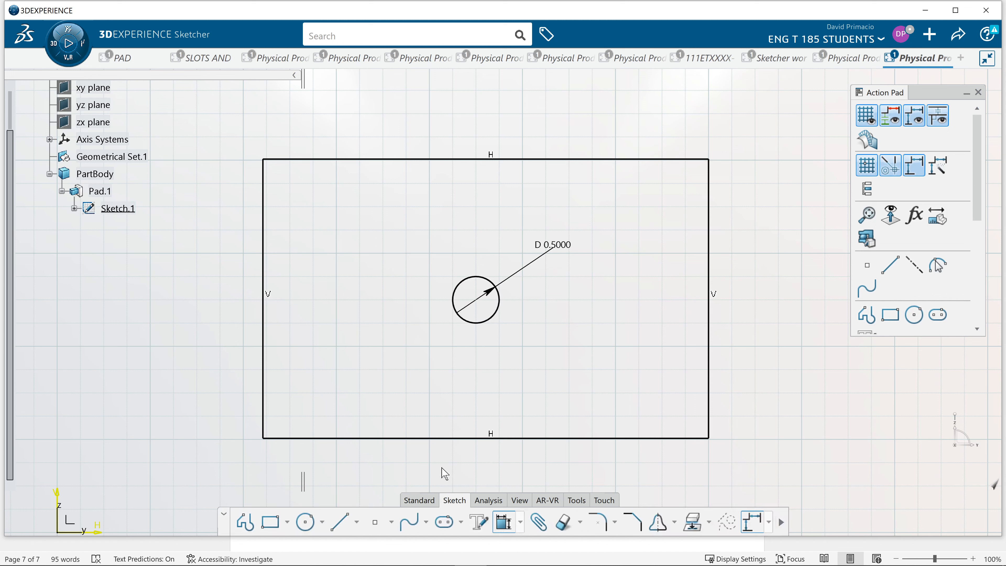
pyautogui.click(428, 438)
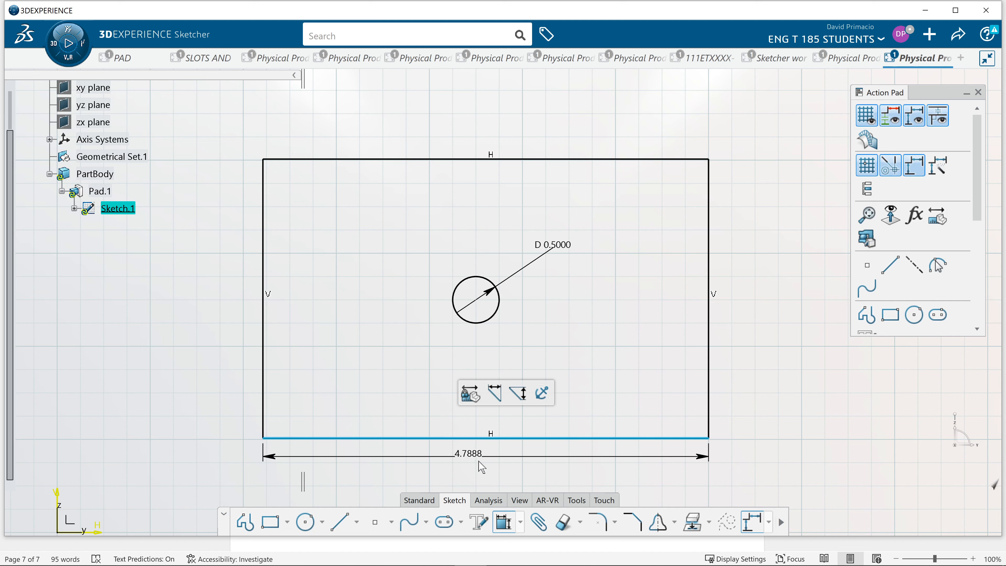
pyautogui.click(477, 472)
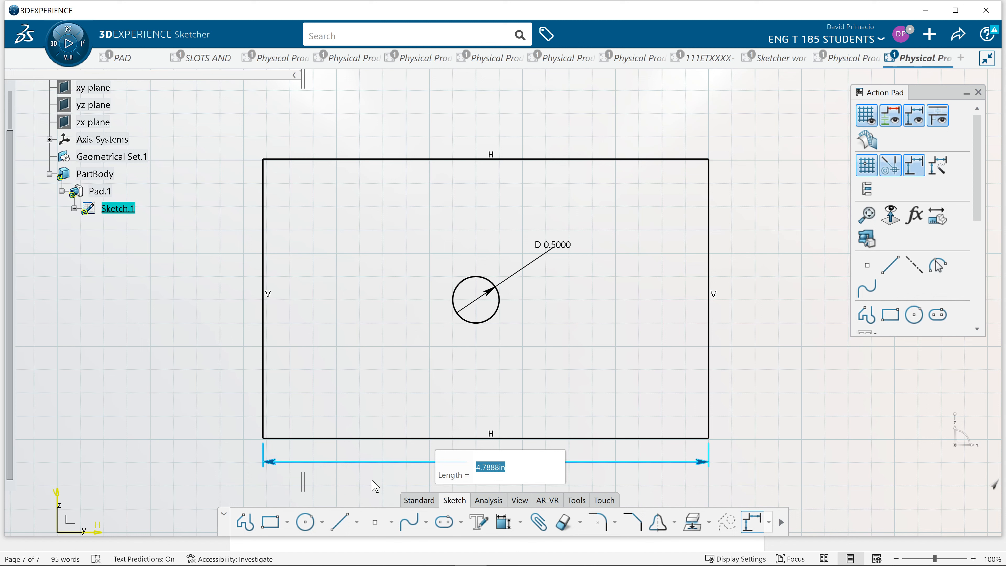
pyautogui.write('4.')
pyautogui.press('Return')
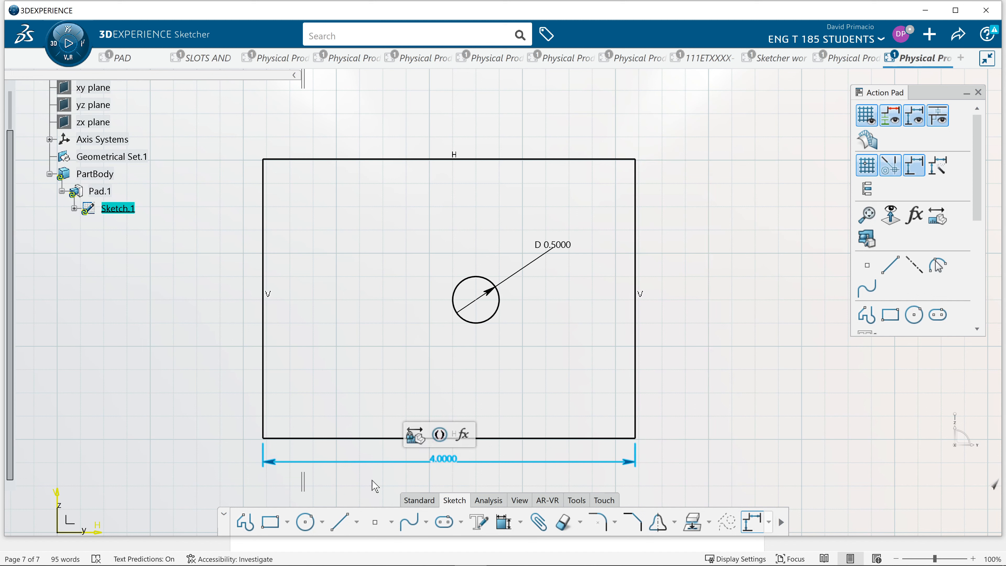
pyautogui.doubleClick(444, 460)
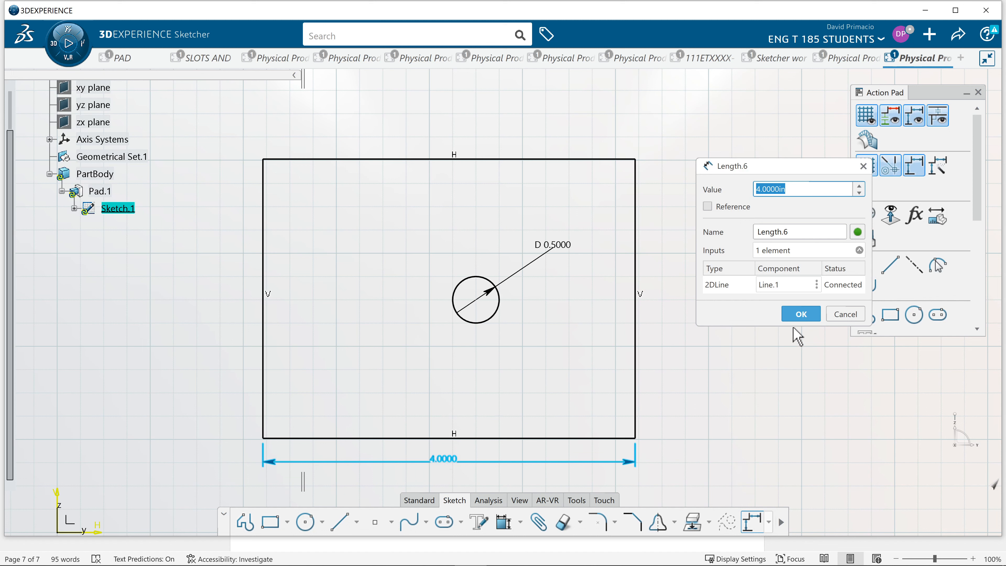
pyautogui.click(794, 316)
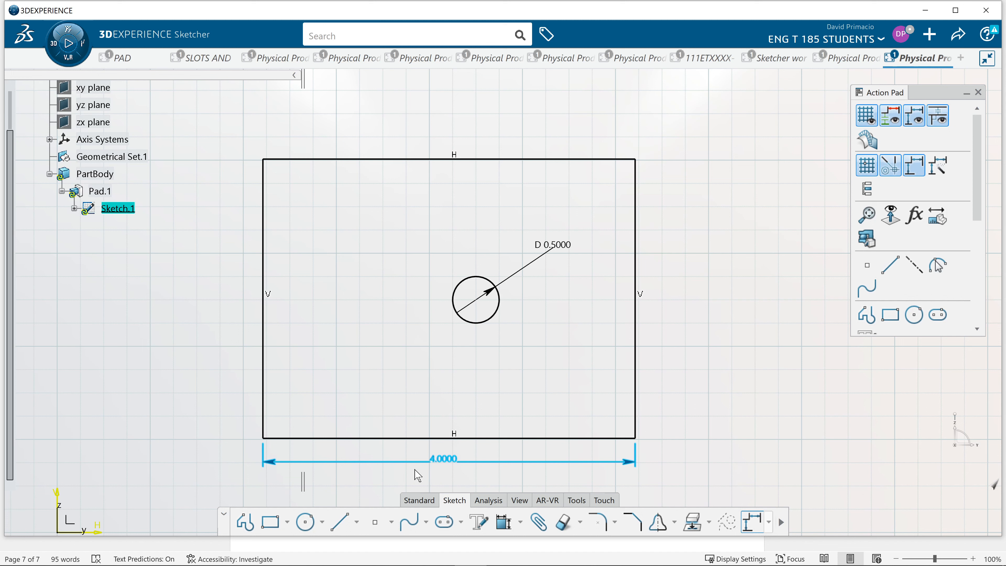
# - Add a length constraint of 2 in to the rectangle's left edge, and return to the PartBody in Part Design
pyautogui.click(503, 522)
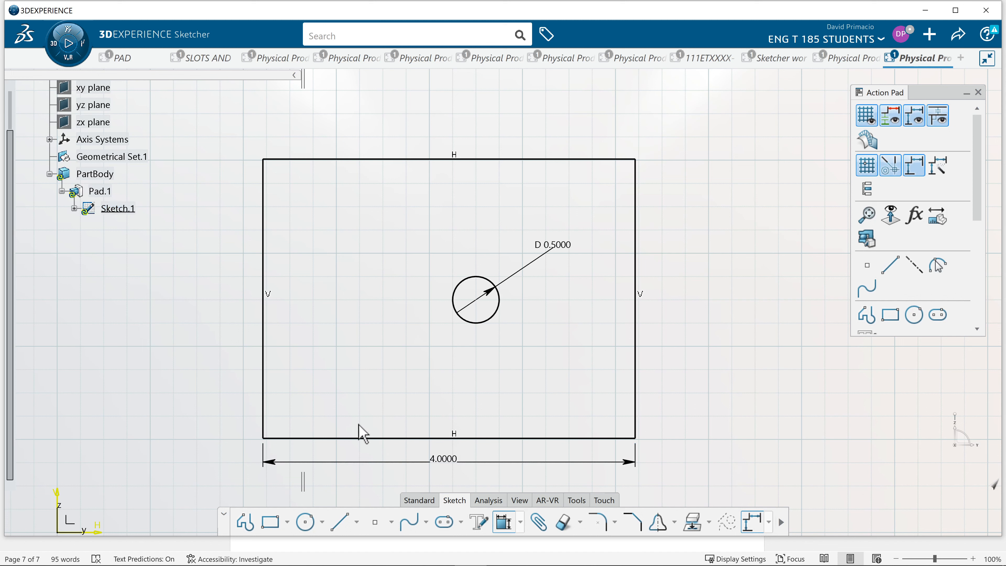
pyautogui.click(263, 360)
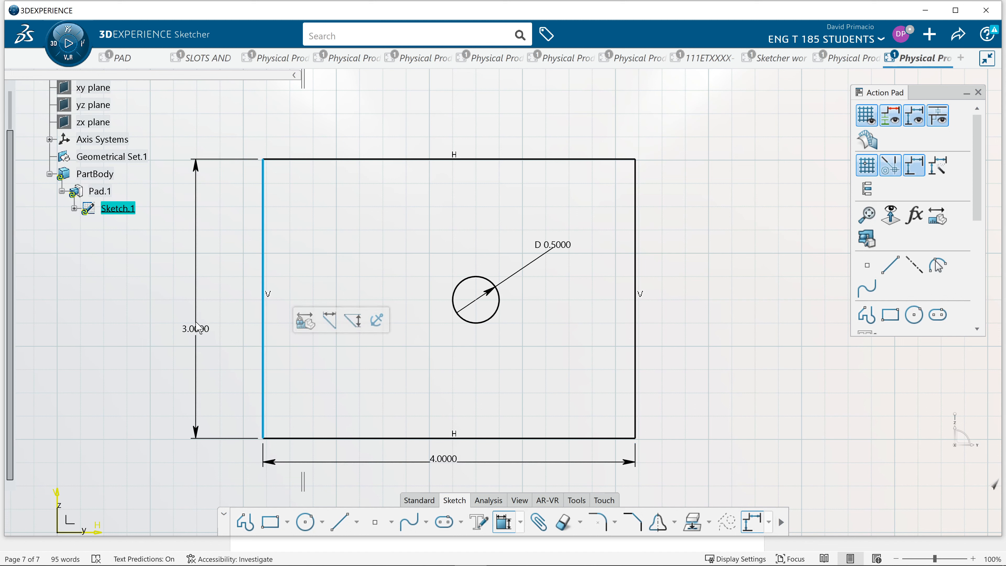
pyautogui.click(200, 321)
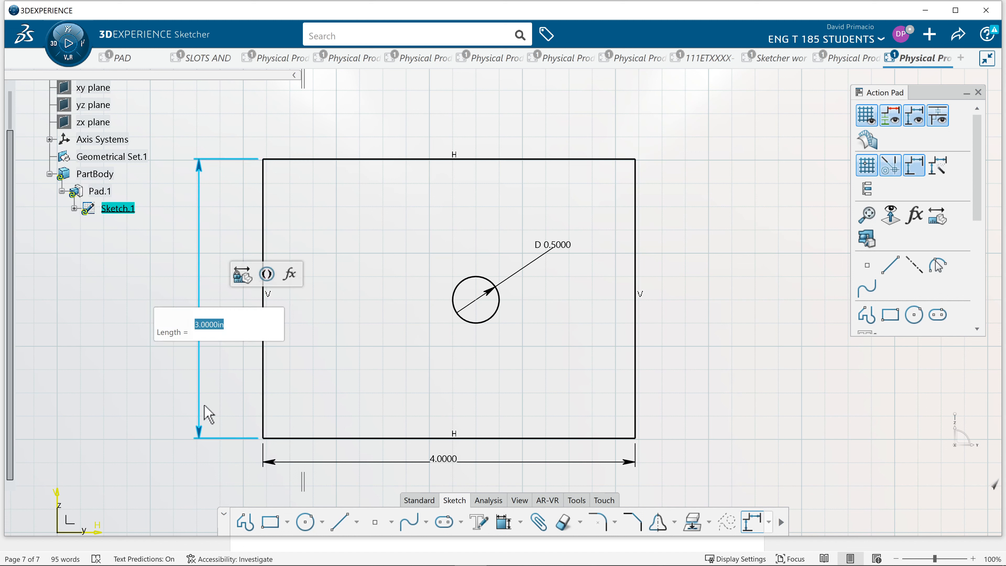
pyautogui.write('2')
pyautogui.press('Return')
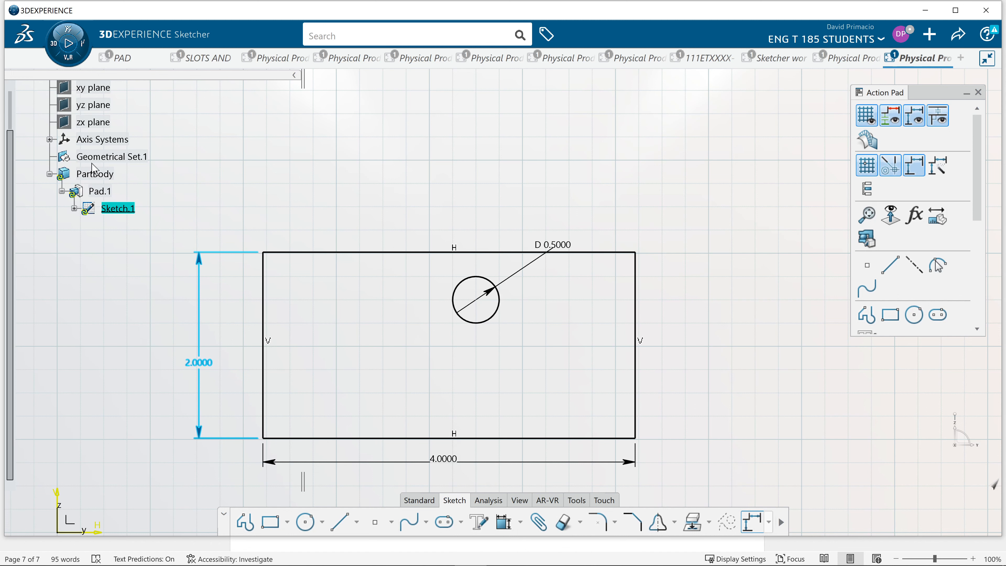
pyautogui.doubleClick(101, 175)
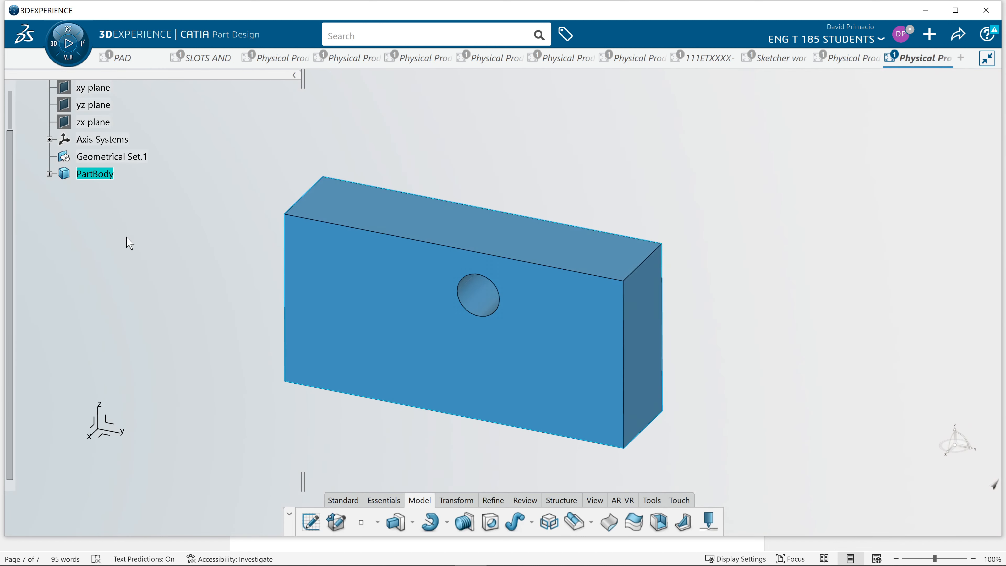
pyautogui.click(206, 339)
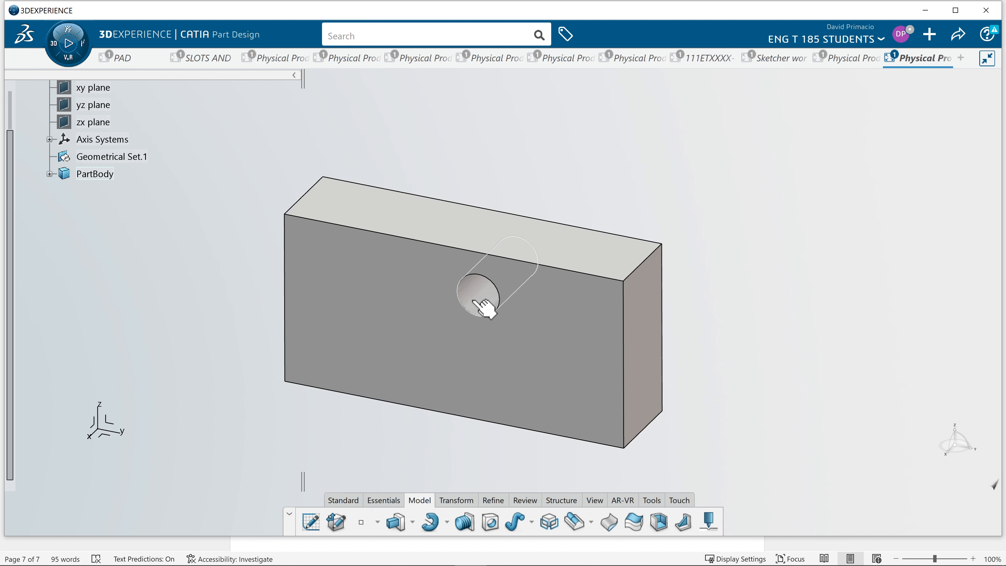
# - Reopen Sketch.1 of Pad.1 and add a horizontal distance constraint from the rectangle's left edge to the circle's centre, placed above the profile
pyautogui.click(49, 174)
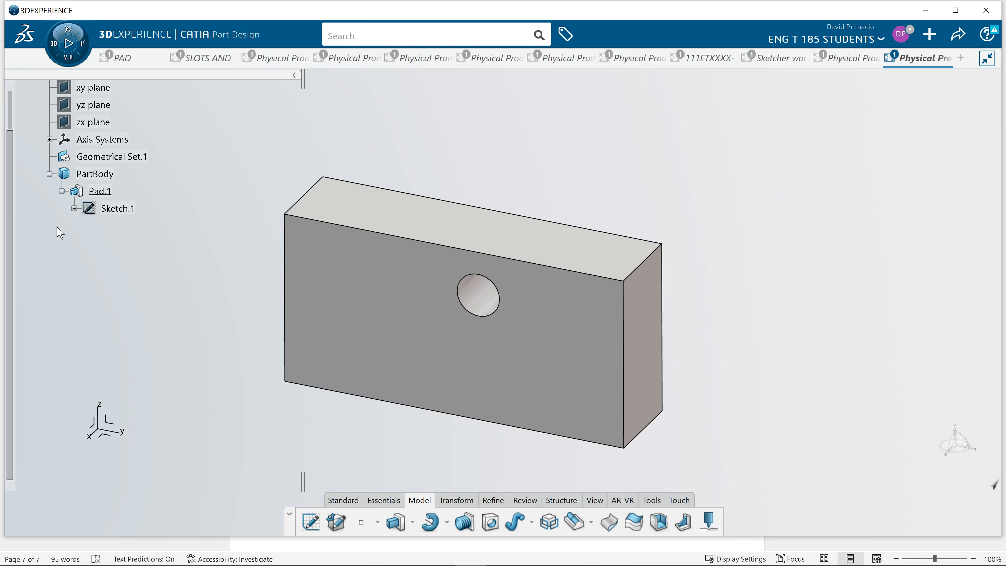
pyautogui.doubleClick(119, 212)
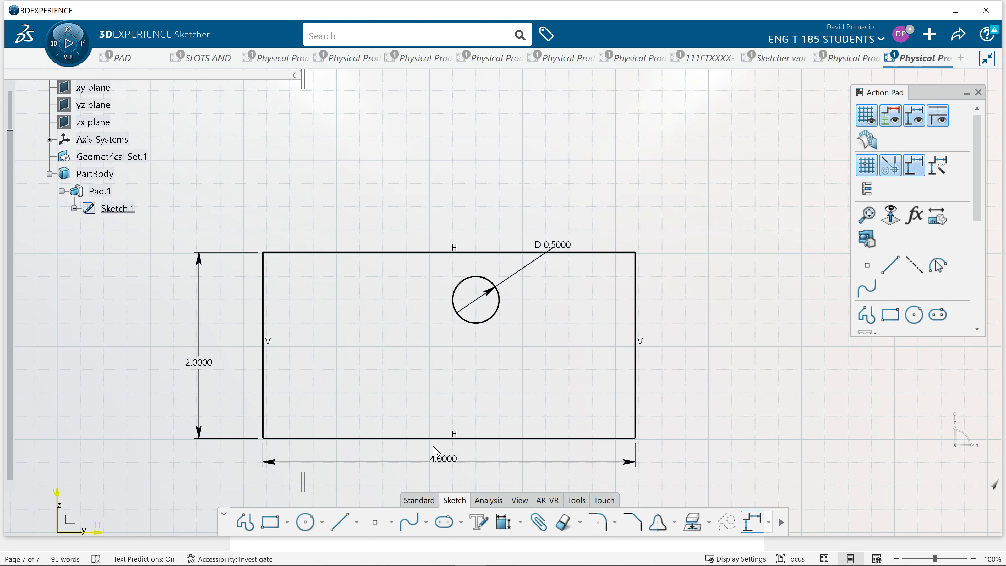
pyautogui.click(504, 523)
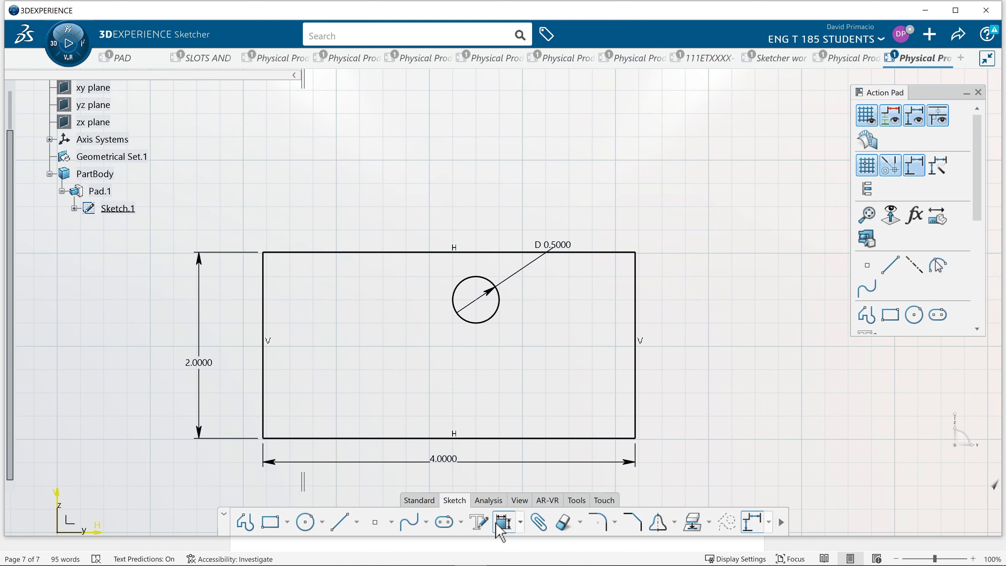
pyautogui.click(264, 401)
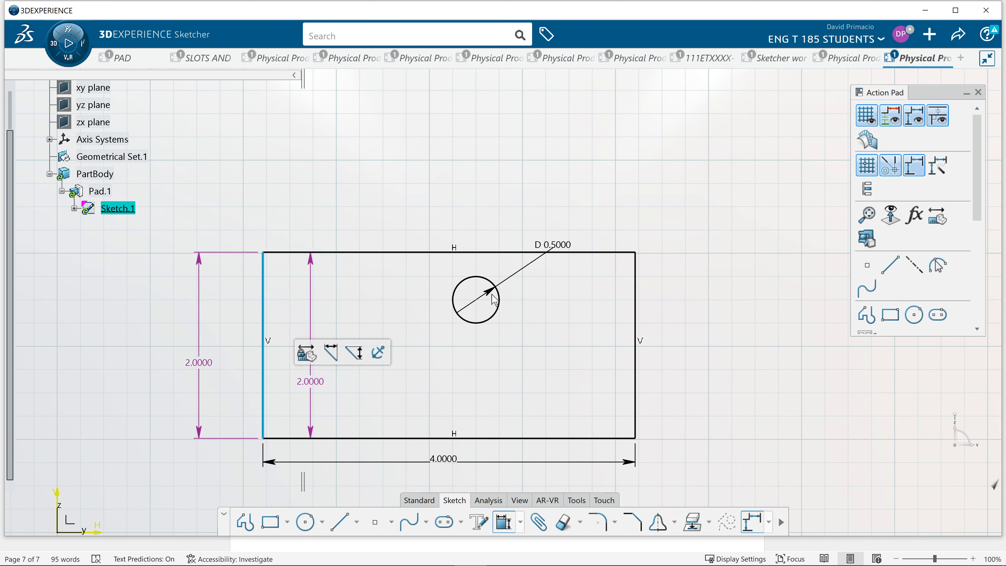
pyautogui.click(479, 302)
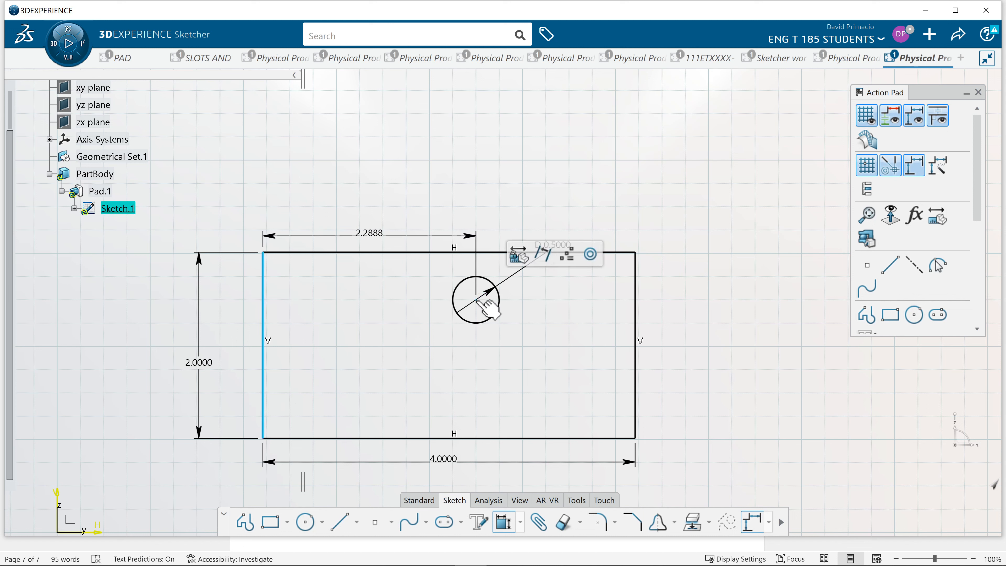
pyautogui.click(416, 325)
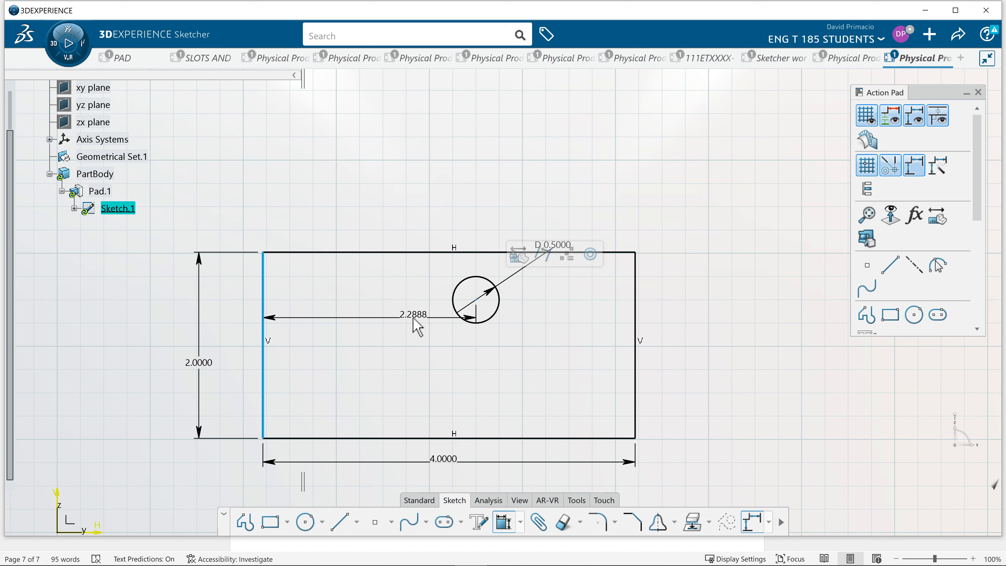
pyautogui.click(376, 226)
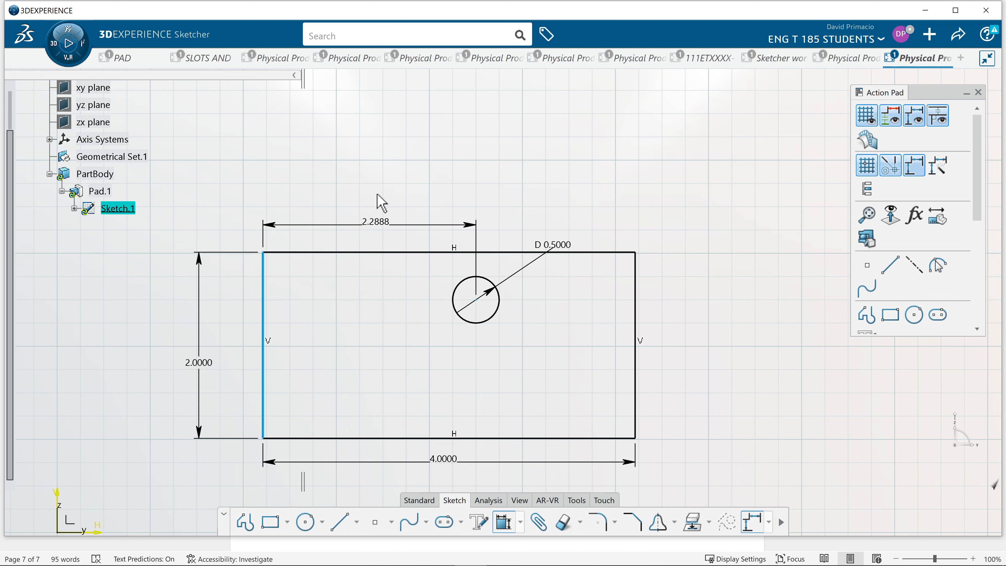
pyautogui.moveTo(376, 222); pyautogui.dragTo(382, 188)
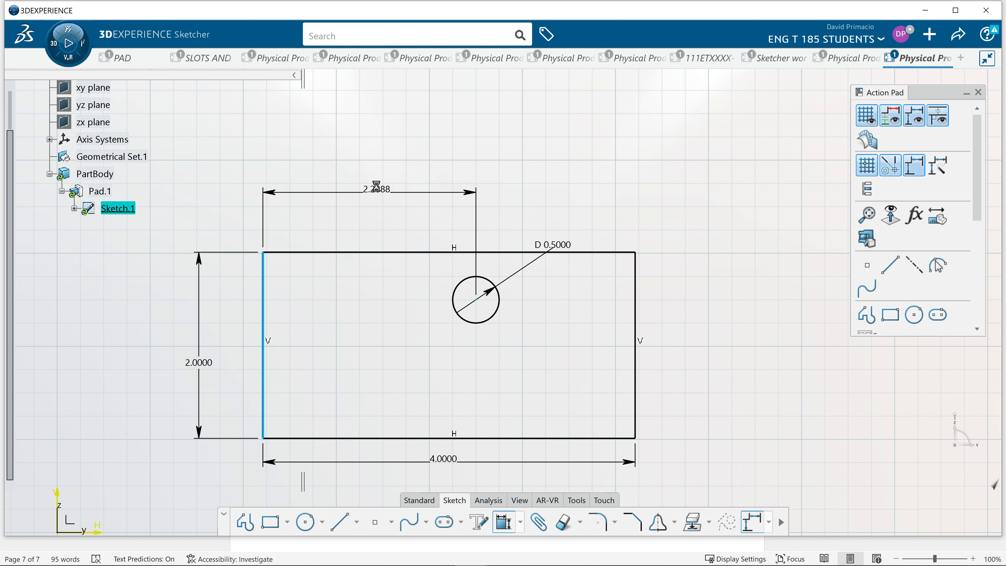
# - Set the horizontal distance between the rectangle's left edge and the circle's centre to 2 in
pyautogui.doubleClick(379, 193)
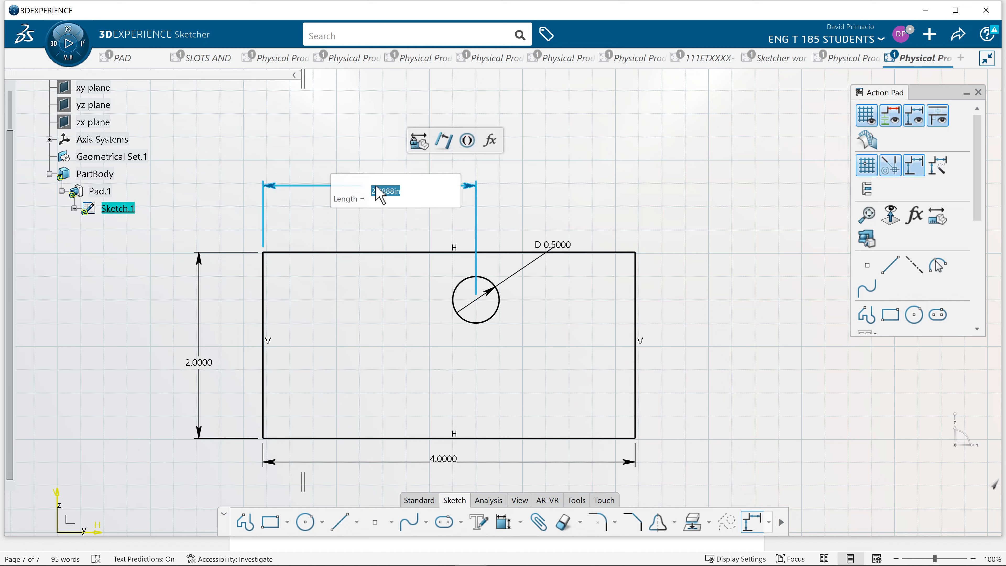
pyautogui.write('2')
pyautogui.press('Return')
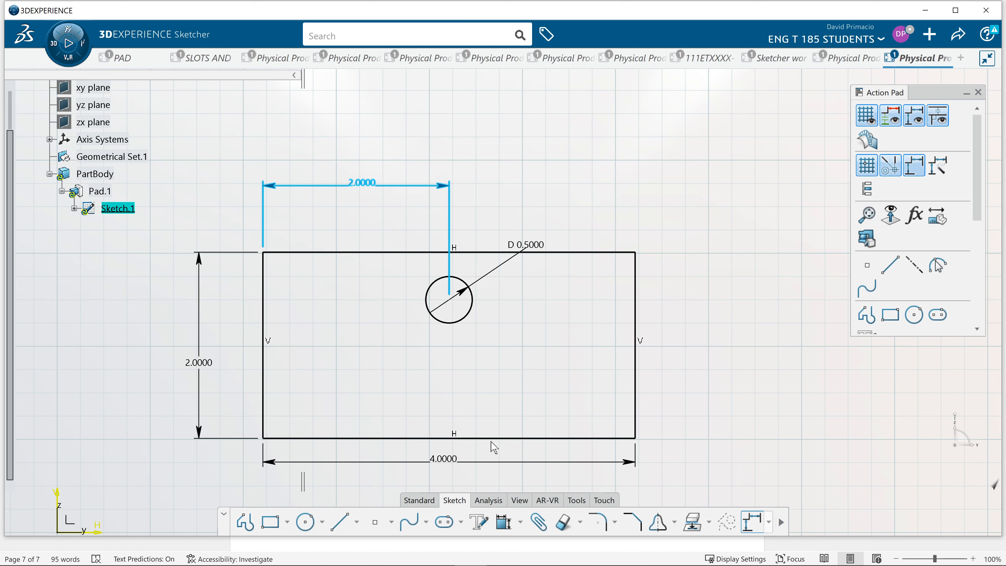
# - Constrain the circle's centre 1 in above the rectangle's bottom edge, with the dimension beside the profile's right edge, and exit the sketch
pyautogui.click(504, 522)
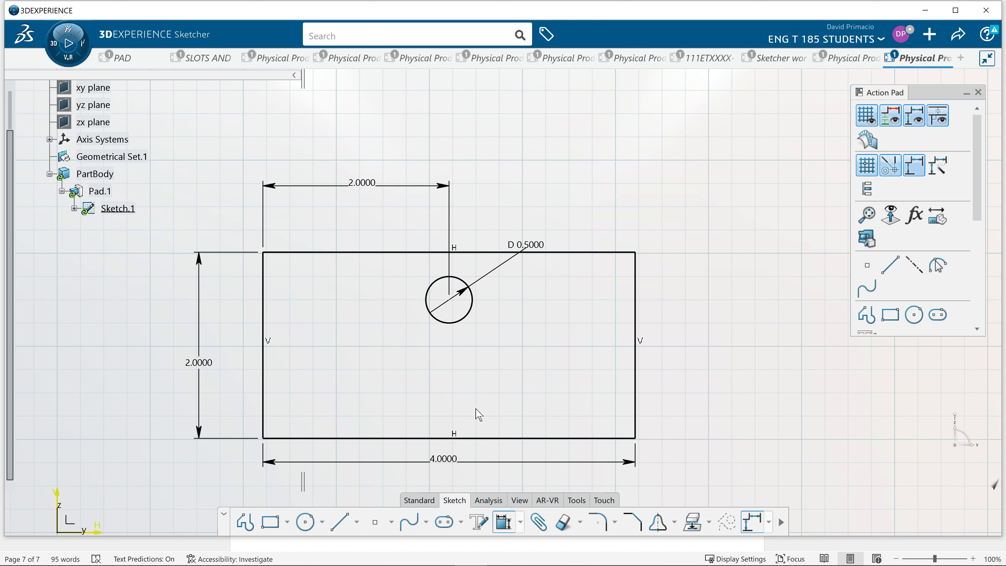
pyautogui.click(449, 300)
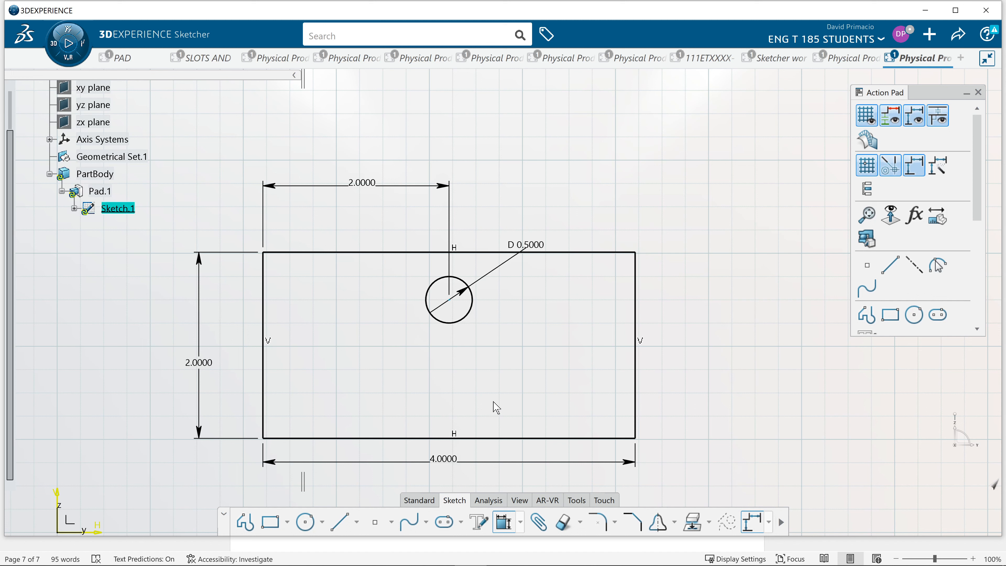
pyautogui.click(511, 439)
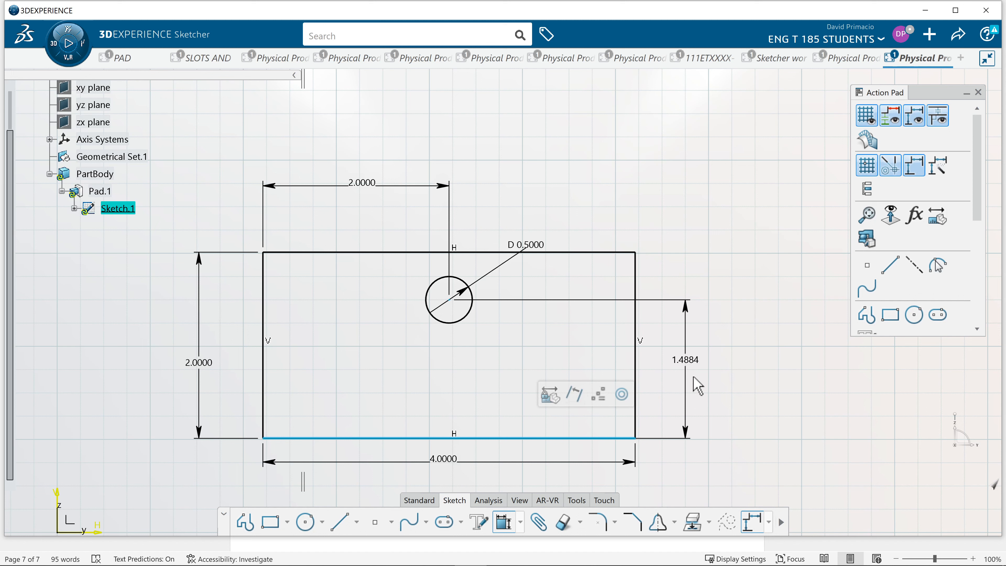
pyautogui.click(697, 386)
pyautogui.write('1')
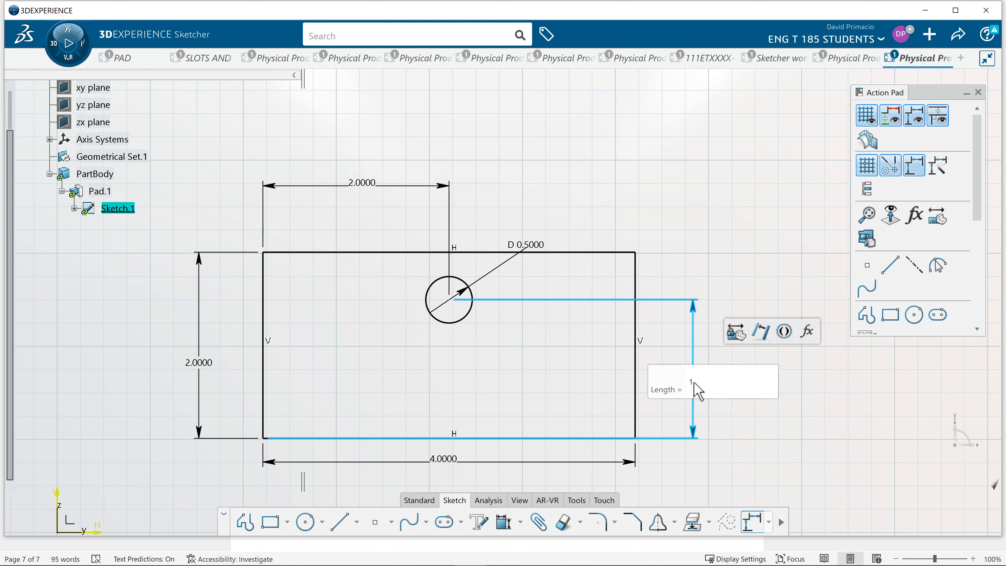
pyautogui.press('Return')
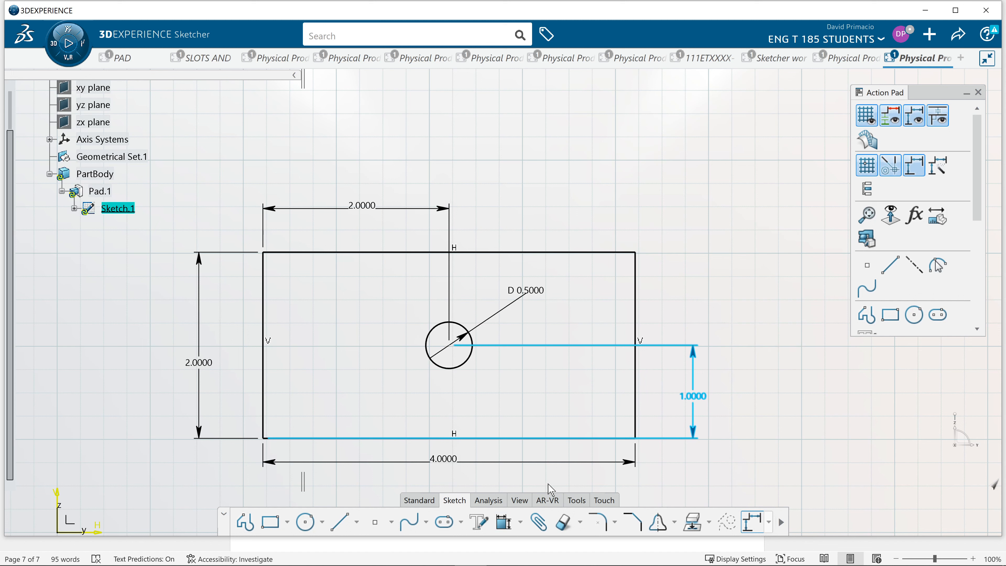
pyautogui.click(416, 502)
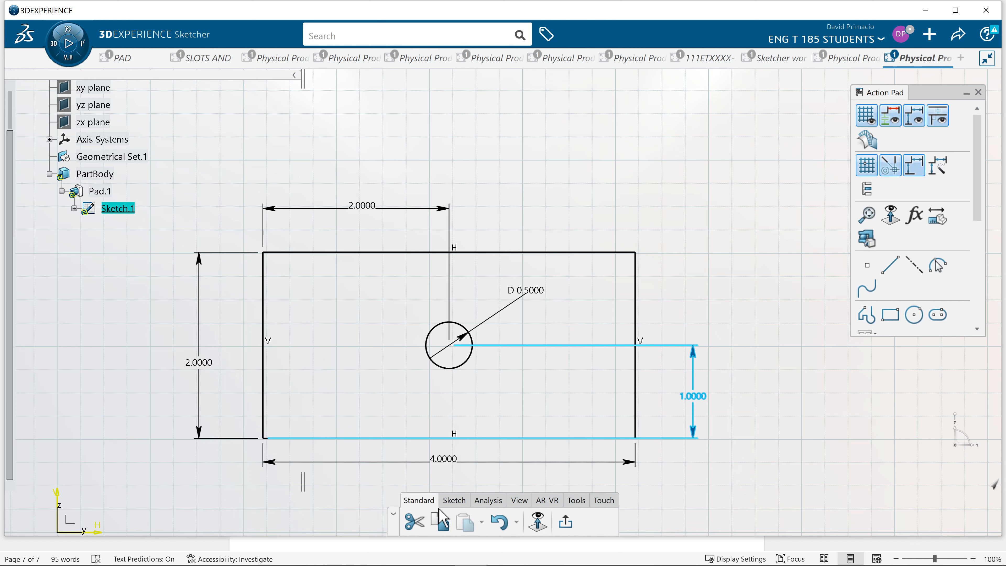
pyautogui.click(566, 523)
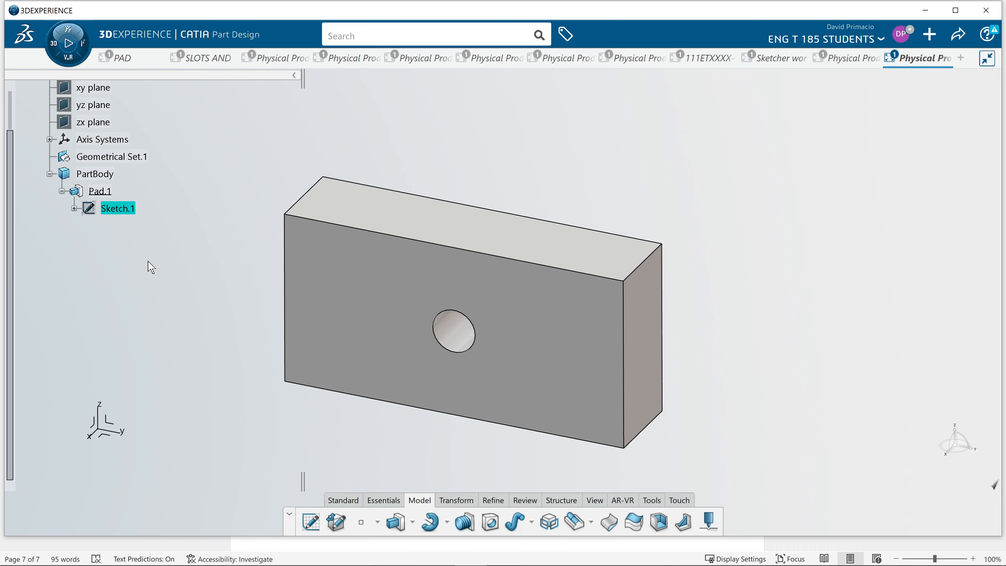
# - Reopen Sketch.1 and anchor the rectangle's bottom edge with a Fix constraint
pyautogui.doubleClick(119, 209)
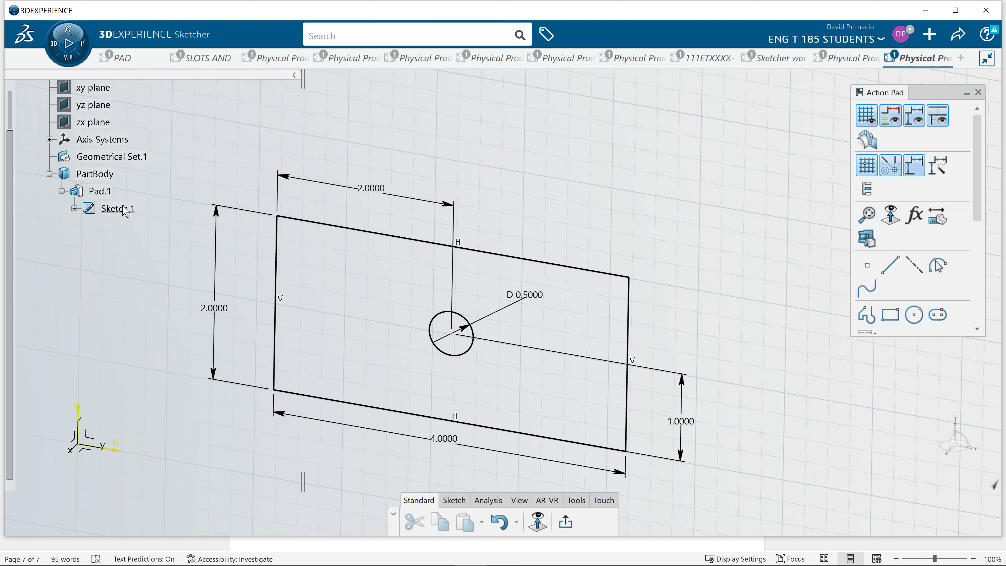
pyautogui.moveTo(261, 503)
pyautogui.mouseDown(button='middle')
pyautogui.moveTo(316, 431)
pyautogui.moveTo(310, 452)
pyautogui.mouseUp(button='middle')
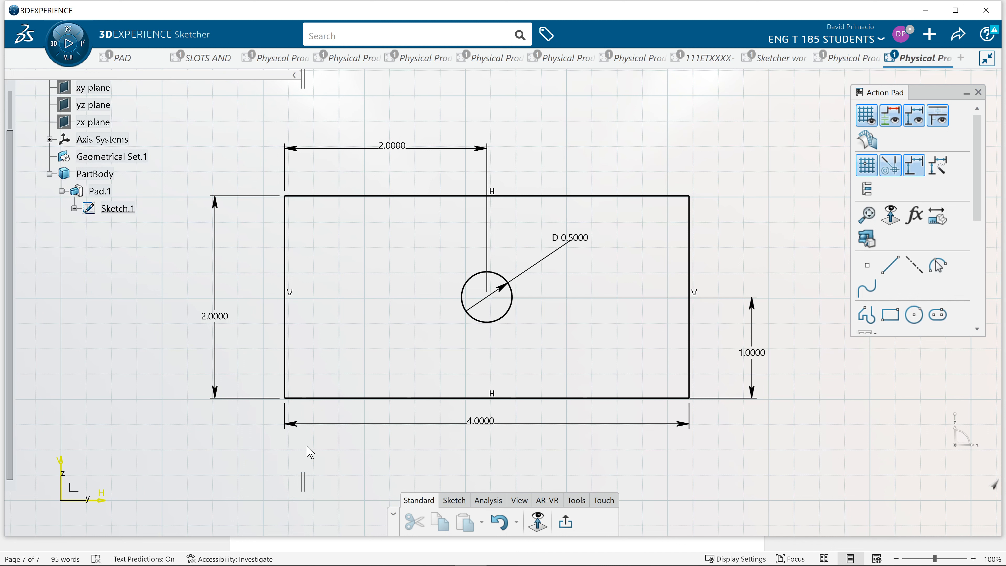
pyautogui.moveTo(307, 447)
pyautogui.mouseDown(button='middle')
pyautogui.moveTo(314, 466)
pyautogui.moveTo(303, 443)
pyautogui.mouseUp(button='middle')
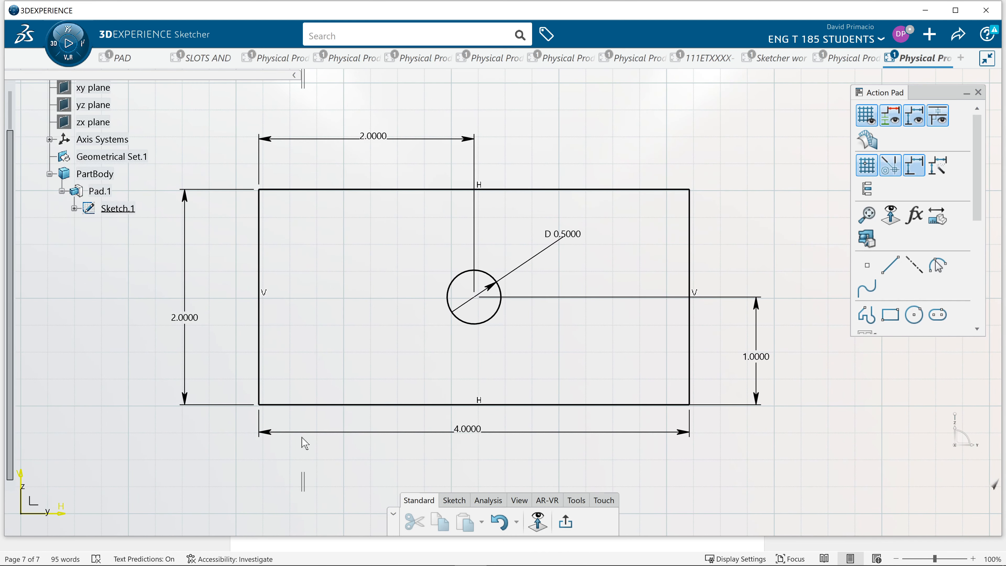
pyautogui.click(325, 405)
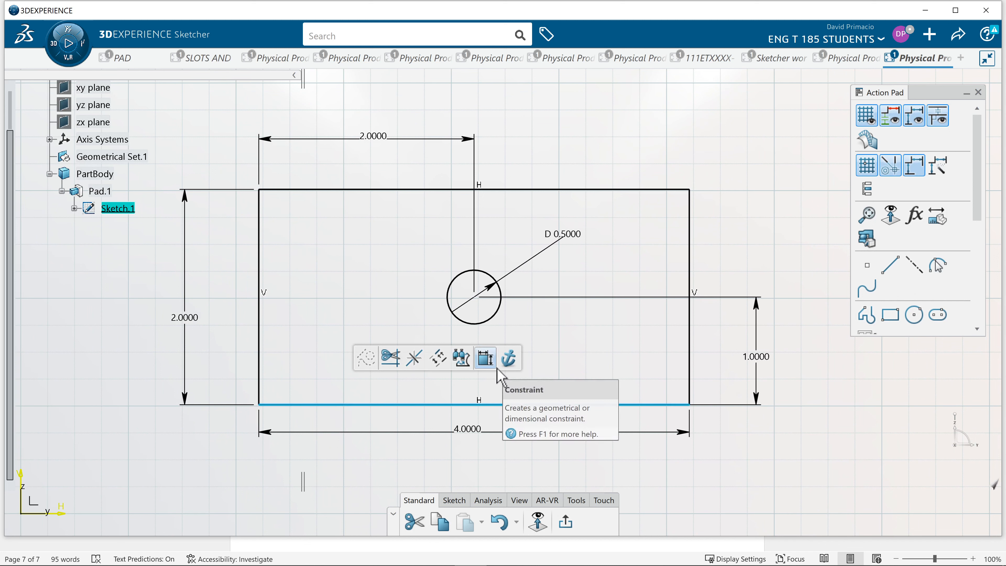
pyautogui.click(509, 358)
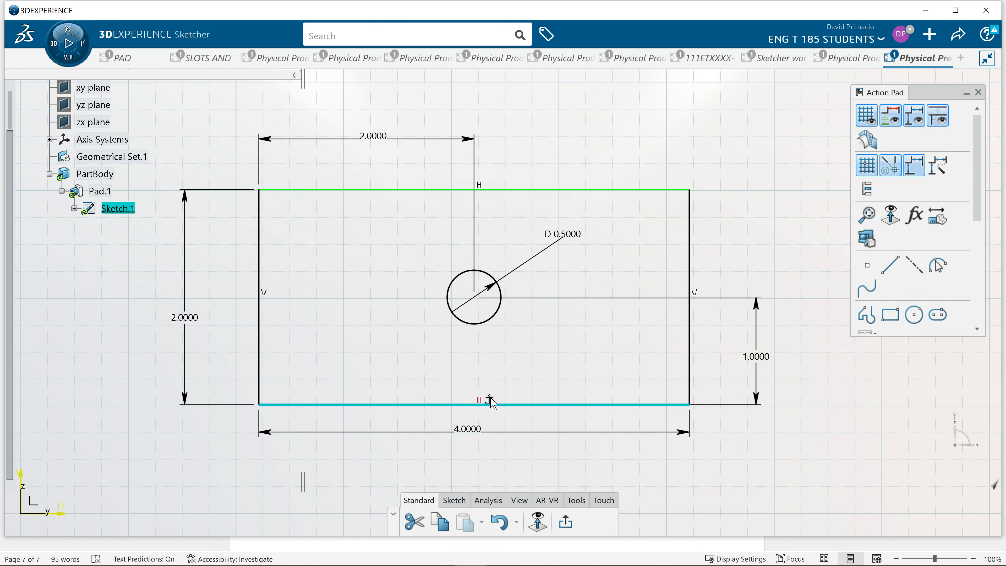
pyautogui.click(495, 416)
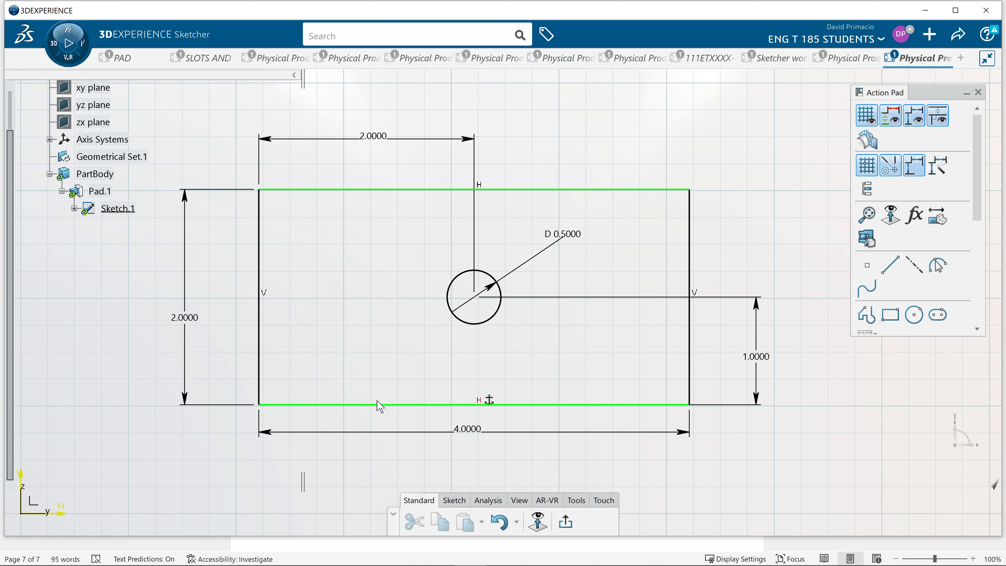
# - Use Constraints Defined in Dialog Box to give the rectangle's left edge a Fix constraint and remove its Vertical constraint
pyautogui.click(261, 351)
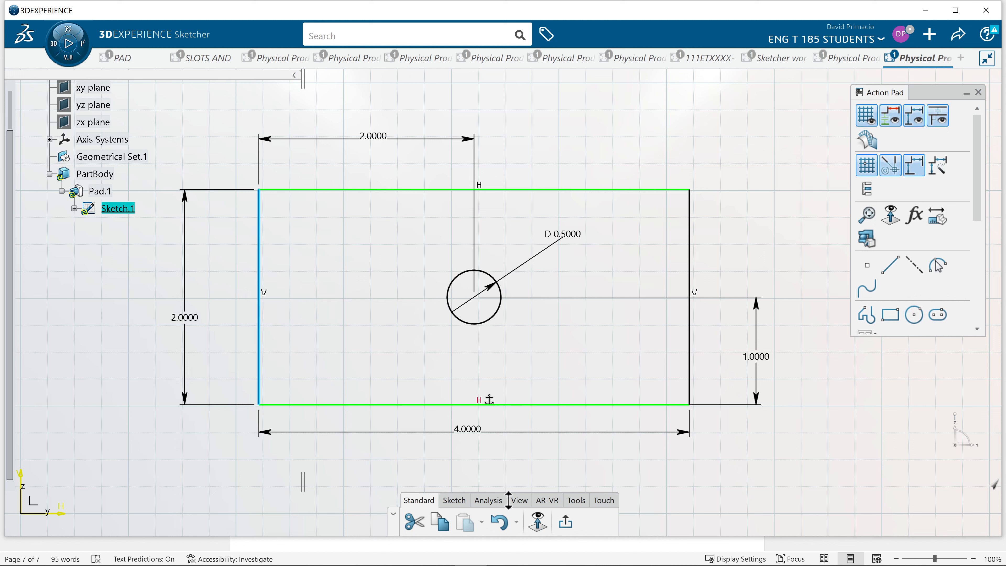
pyautogui.click(456, 501)
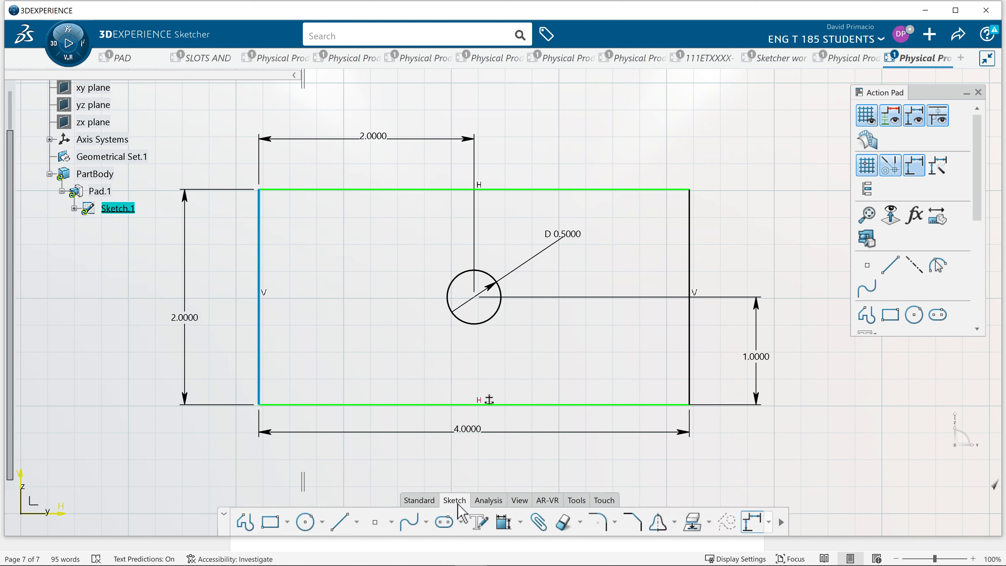
pyautogui.click(521, 523)
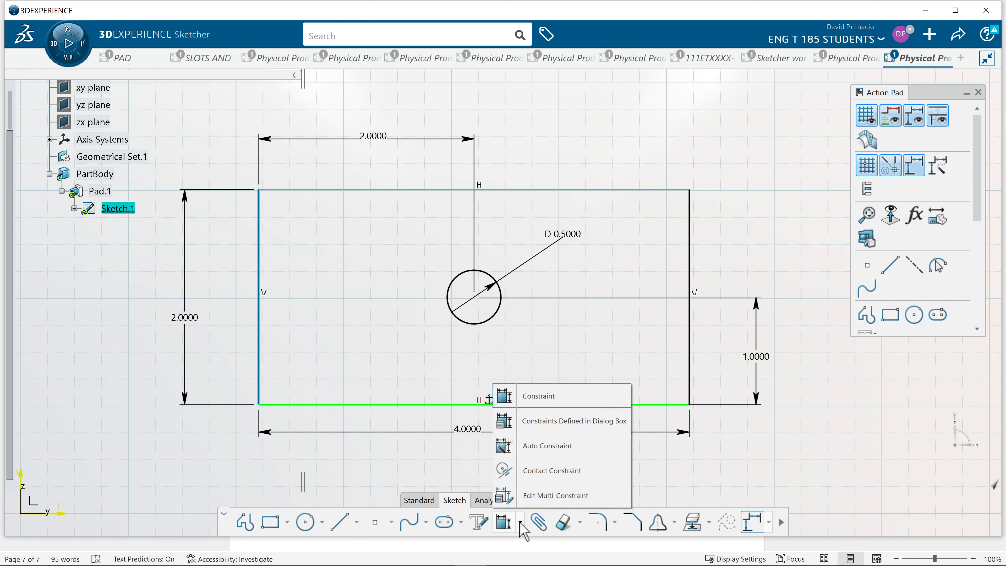
pyautogui.click(606, 427)
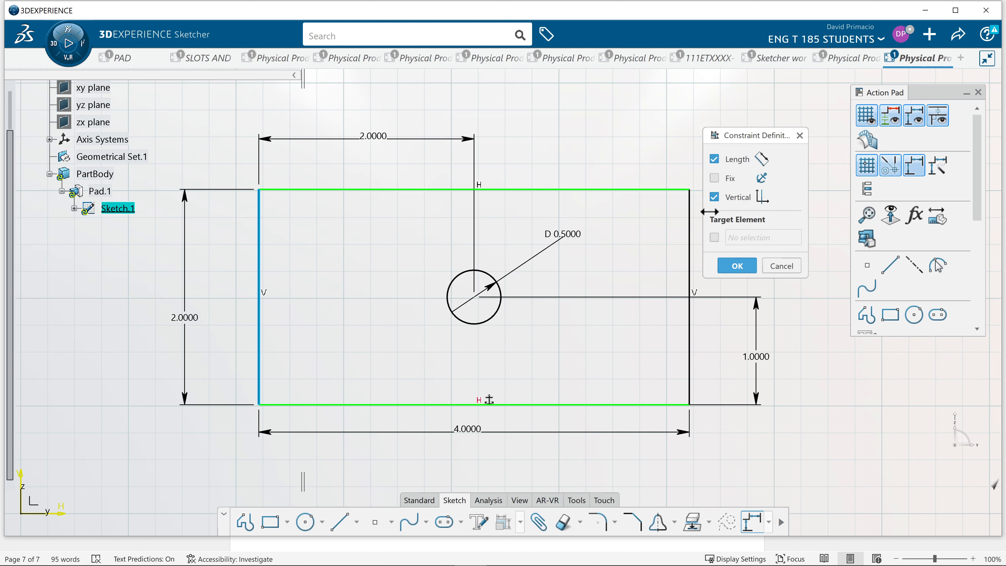
pyautogui.click(715, 178)
pyautogui.click(715, 197)
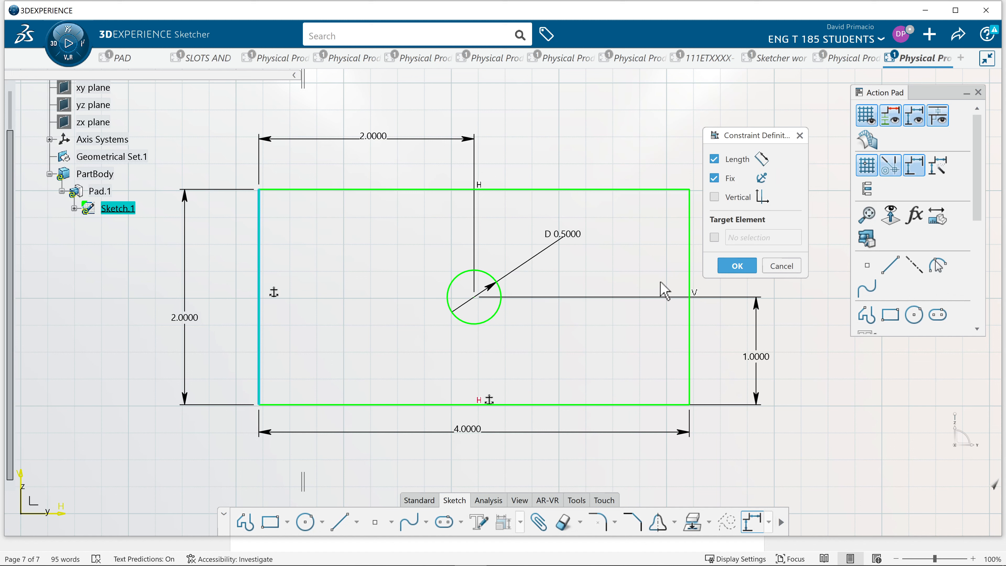
pyautogui.click(731, 270)
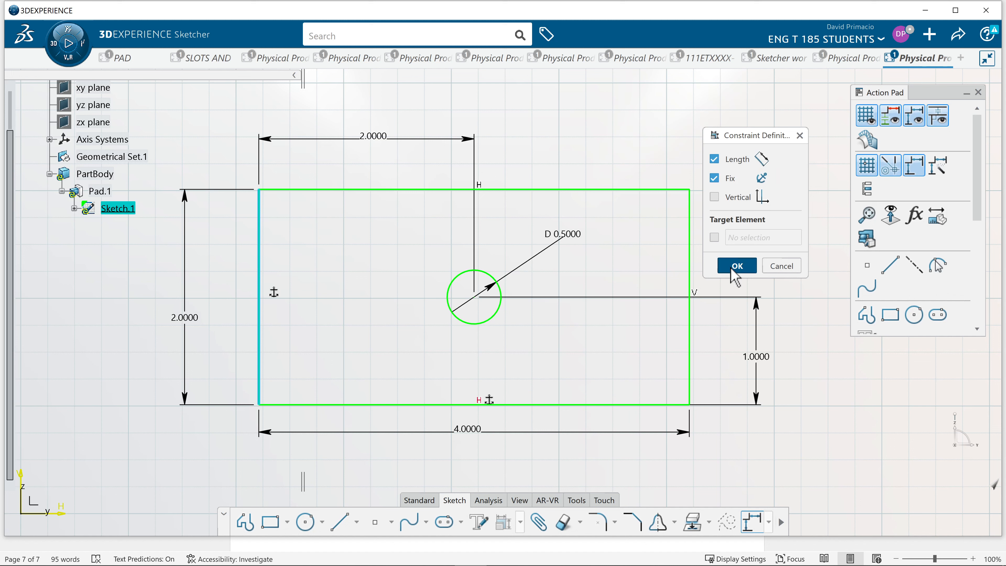
# - Remove the Horizontal constraint from the rectangle's bottom edge, keeping its Length and Fix constraints
pyautogui.click(551, 405)
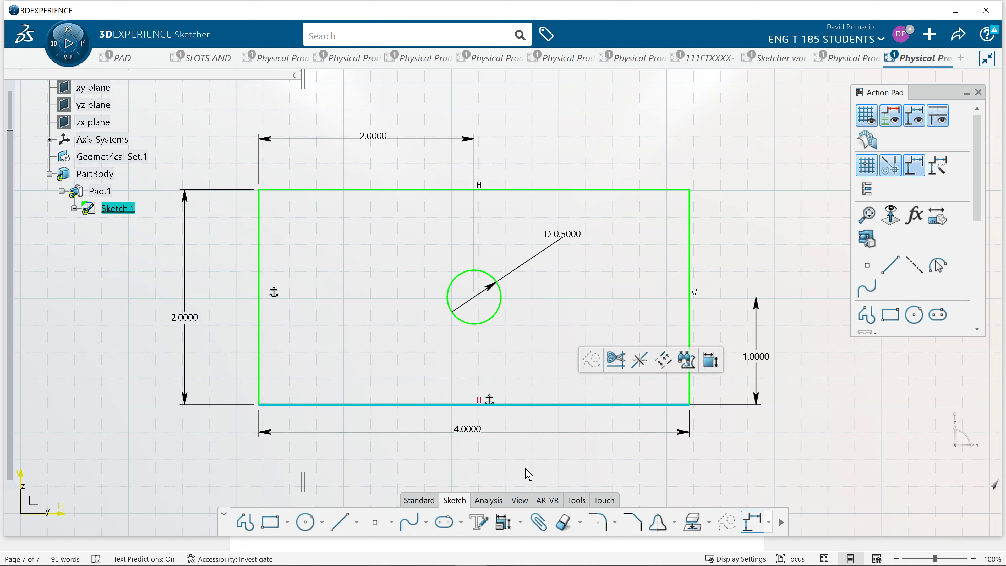
pyautogui.click(503, 523)
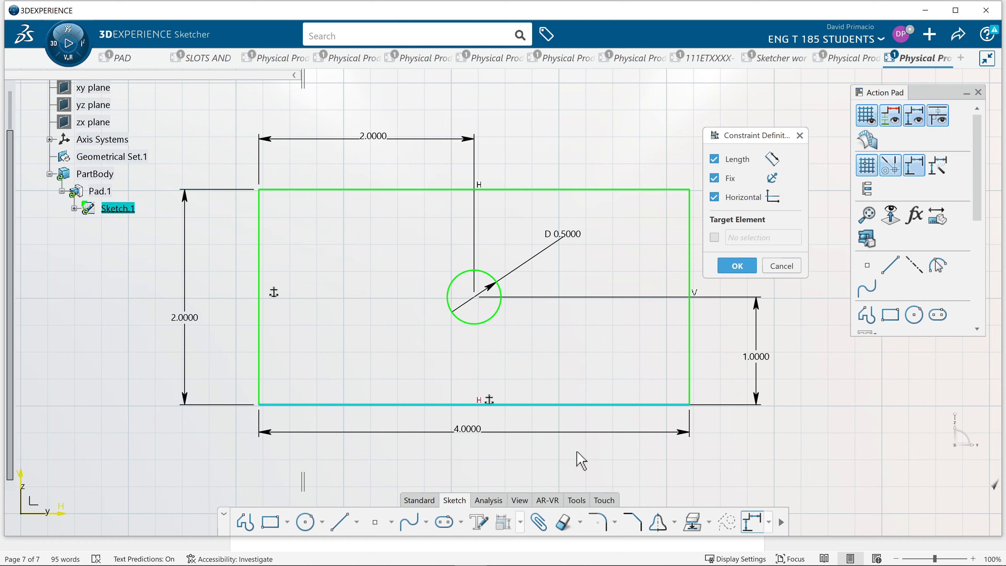
pyautogui.click(715, 197)
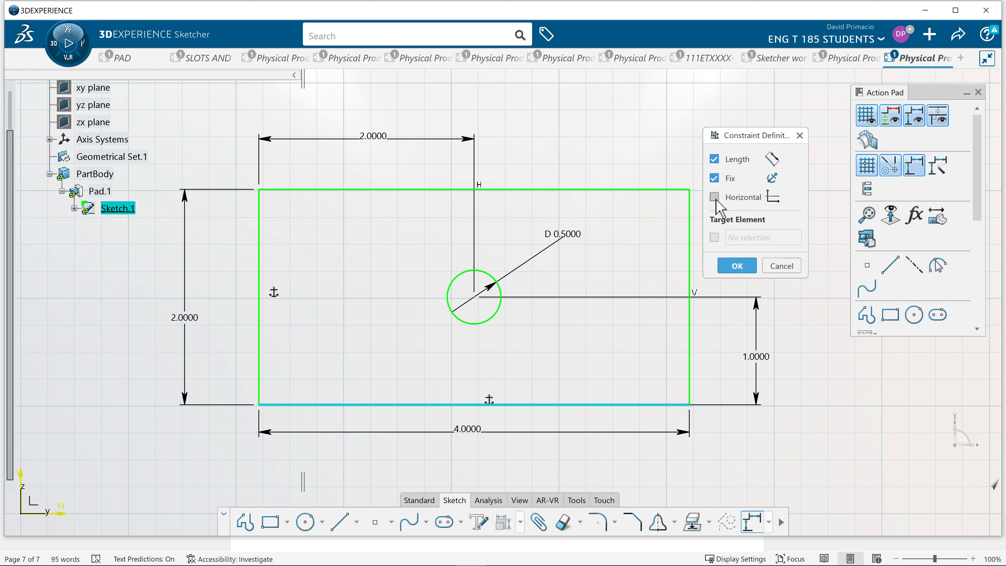
pyautogui.click(734, 269)
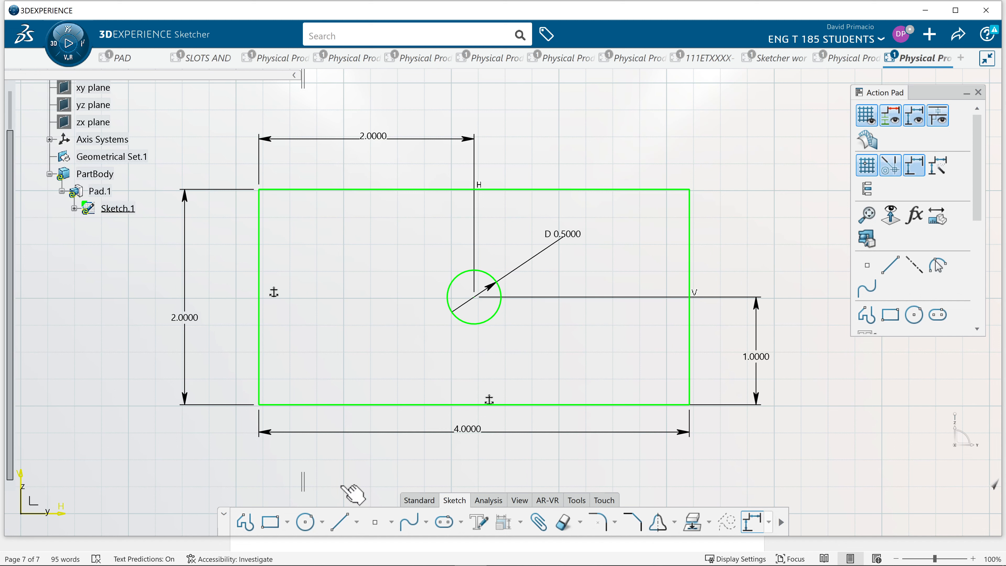
# - Reopen Sketch.1 and replace the Horizontal and Vertical constraints on the rectangle's bottom and left edges with Fix, using Constraints Defined in Dialog Box
pyautogui.click(245, 523)
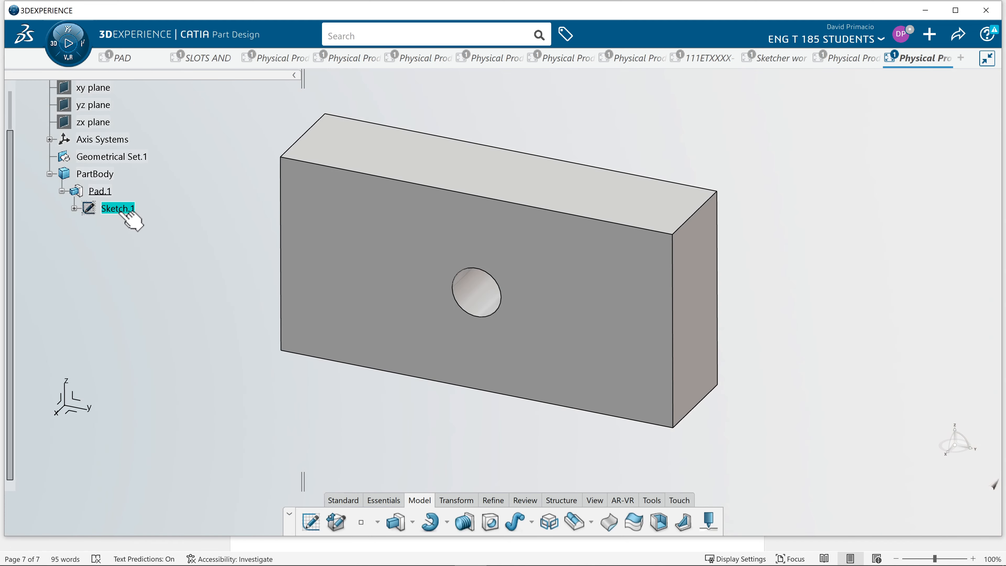
pyautogui.doubleClick(119, 208)
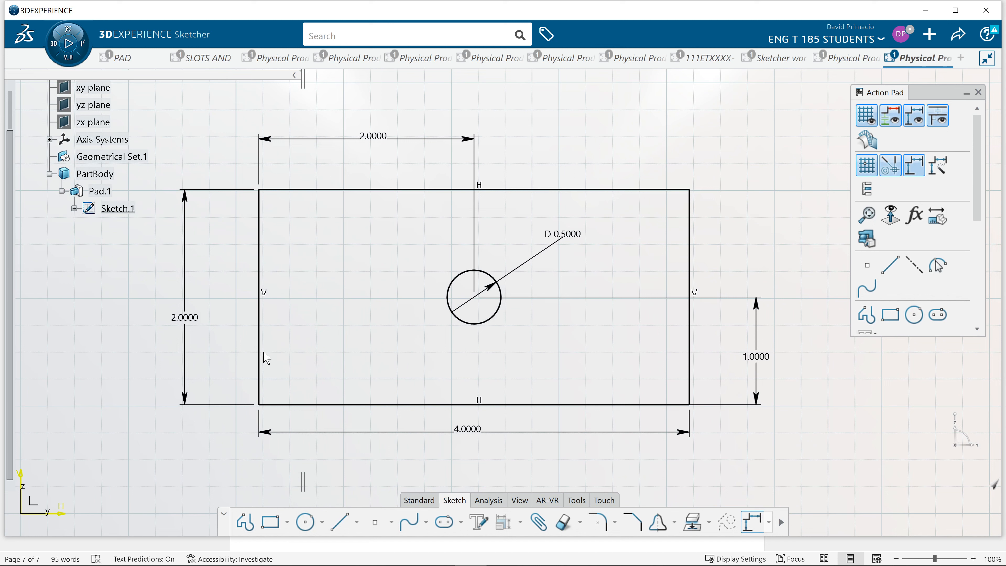
pyautogui.click(326, 405)
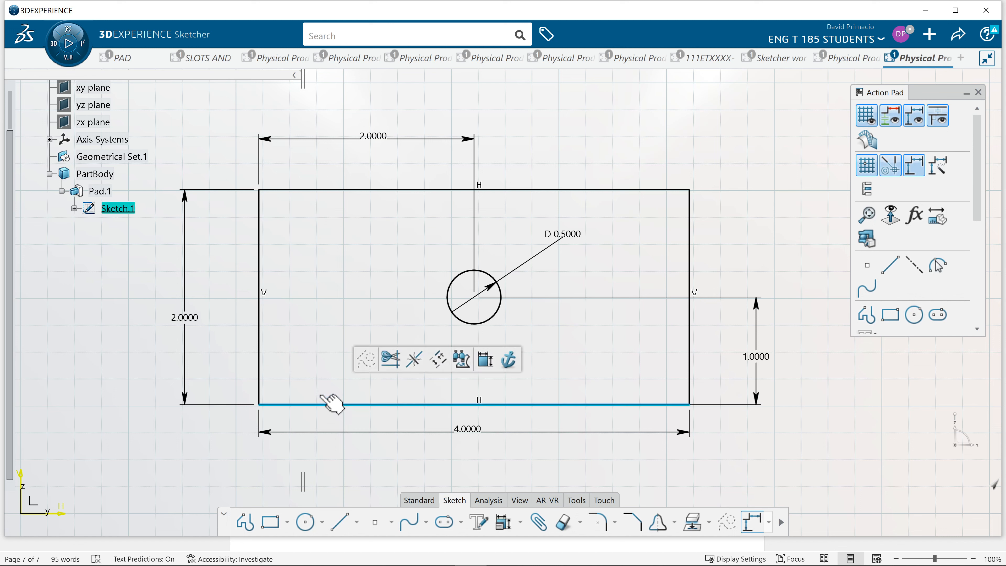
pyautogui.keyDown('ctrl'); pyautogui.click(260, 359); pyautogui.keyUp('ctrl')
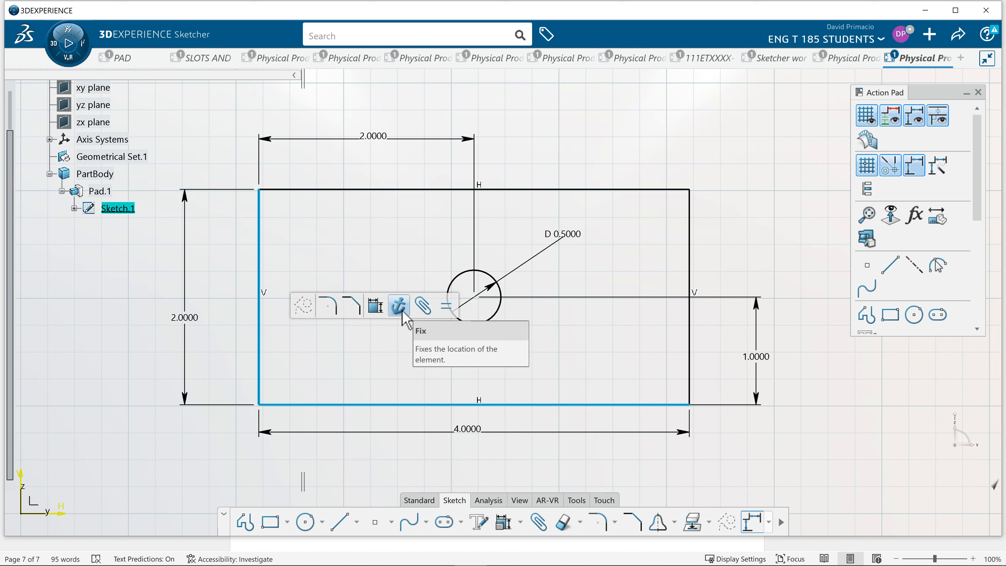
pyautogui.click(520, 522)
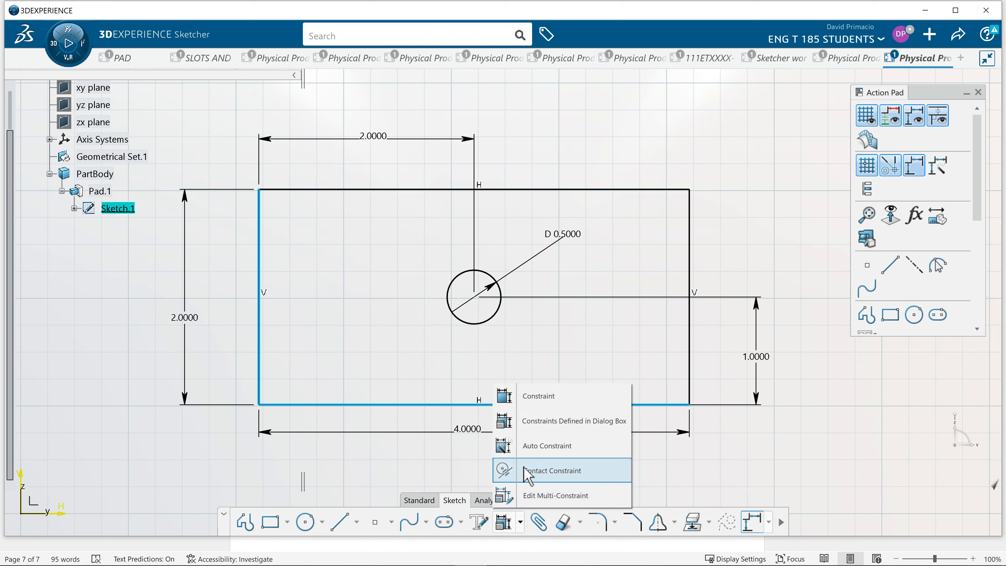
pyautogui.click(538, 422)
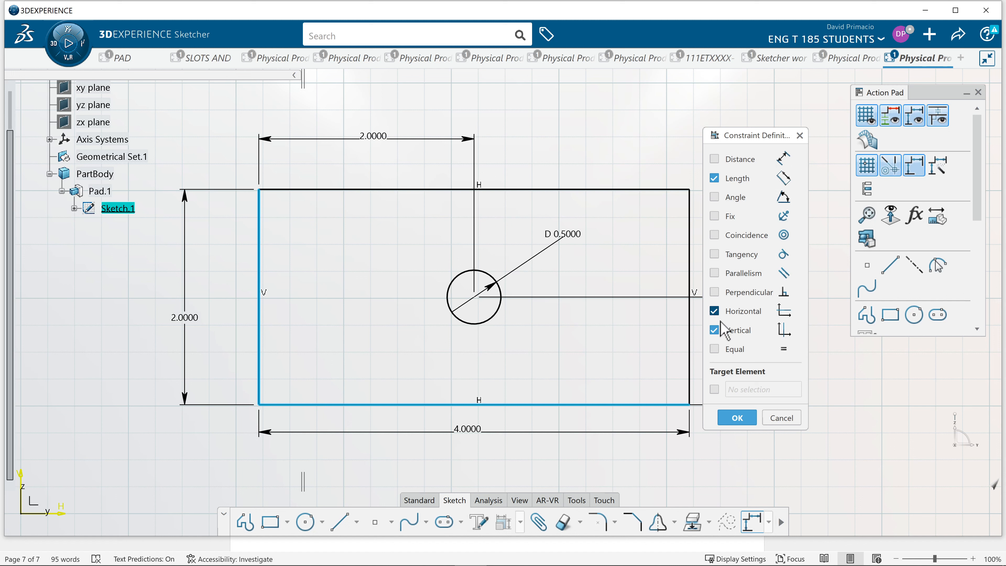
pyautogui.click(718, 330)
pyautogui.click(724, 311)
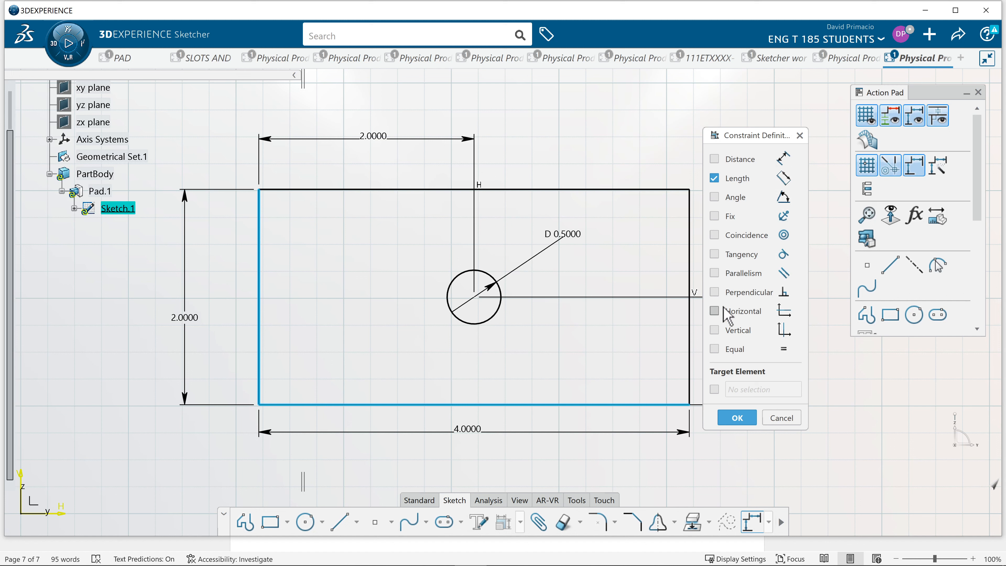
pyautogui.click(717, 217)
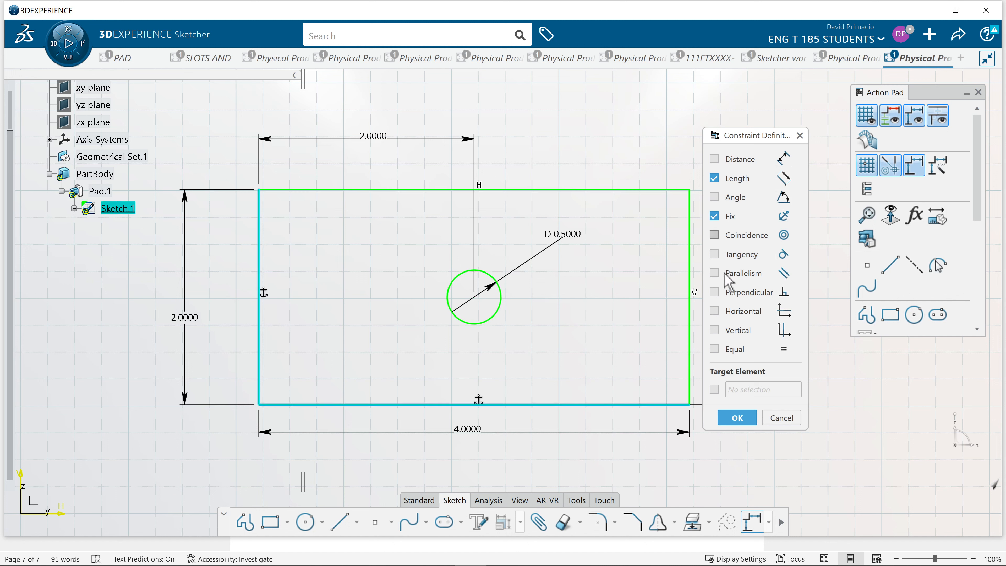
pyautogui.click(736, 417)
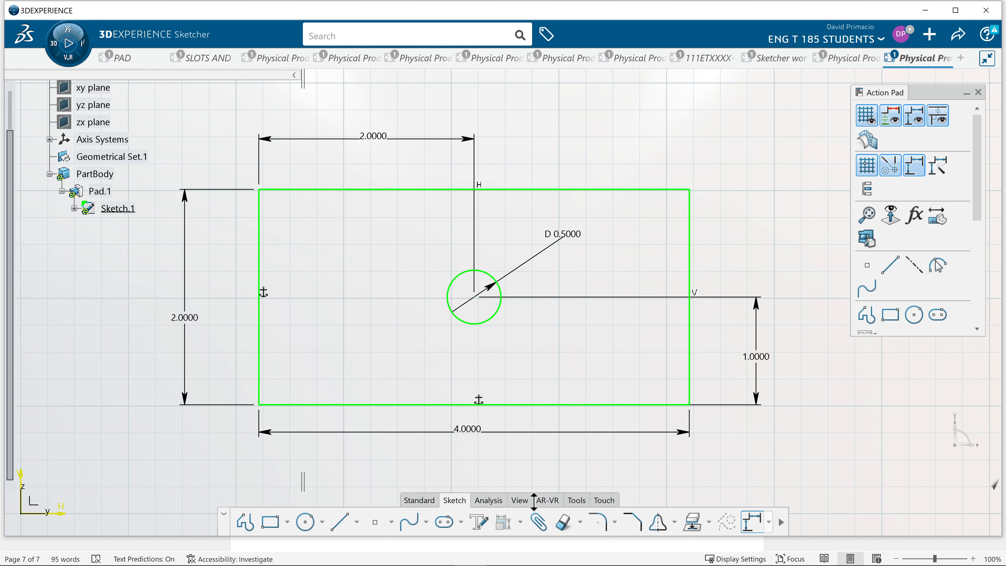
# - Check the Sketch Solving Status and expand Sketch.1 in the tree to list its geometry and constraints
pyautogui.click(490, 501)
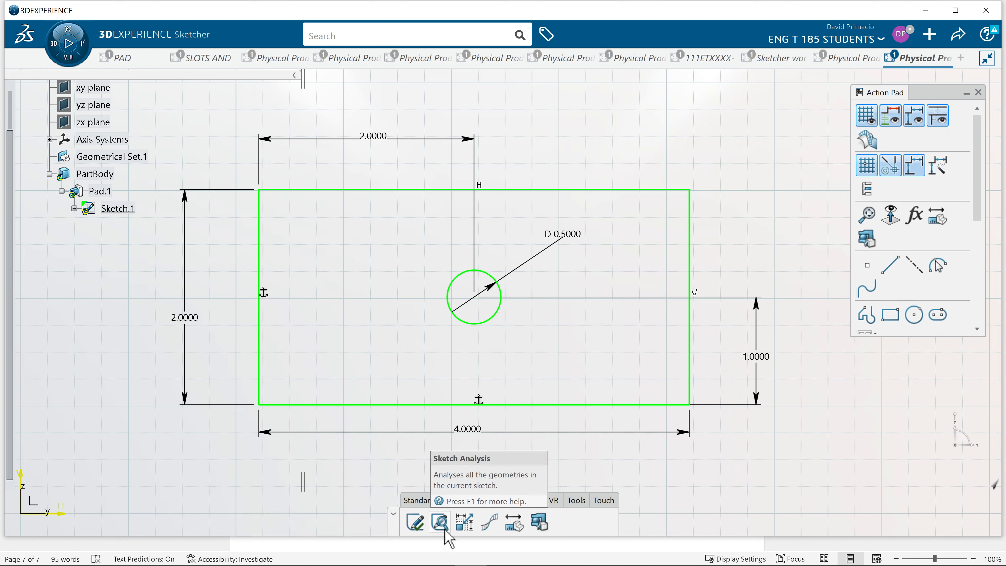
pyautogui.click(416, 527)
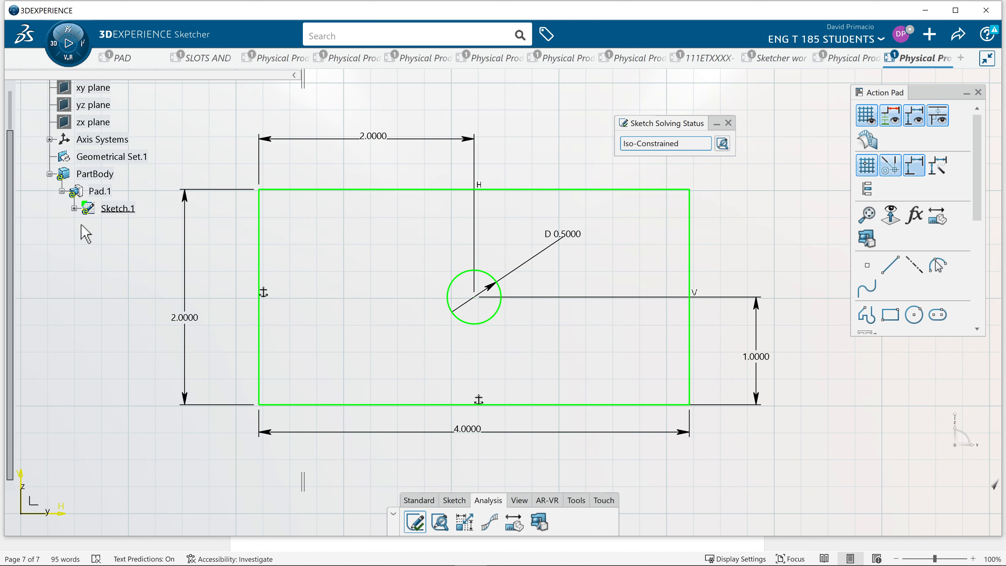
pyautogui.click(74, 208)
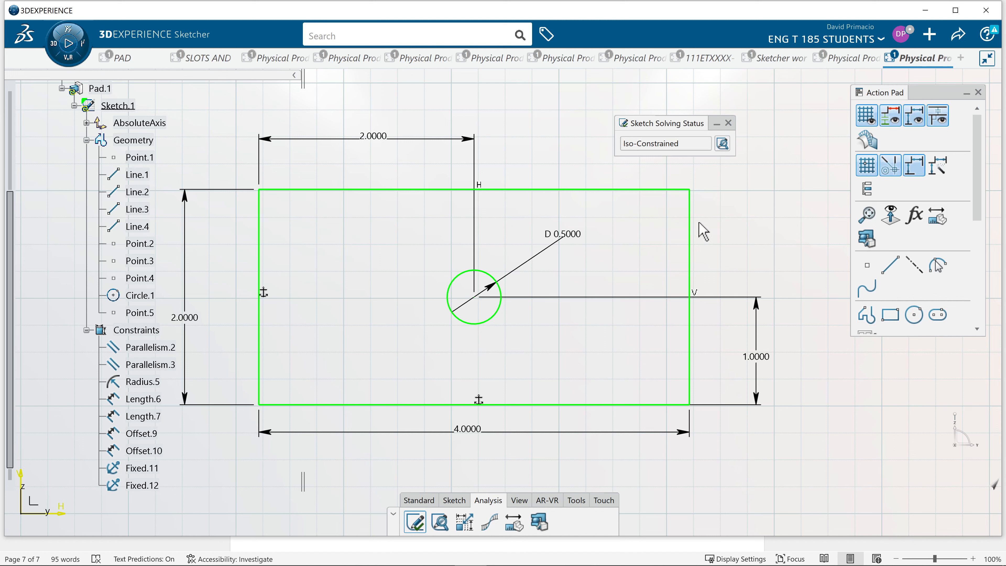
pyautogui.click(415, 523)
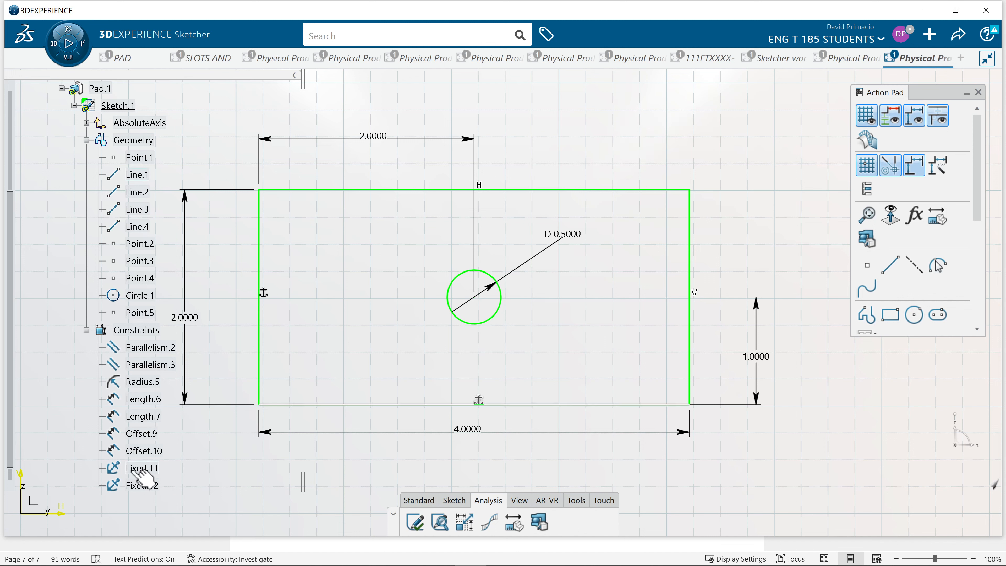
# - Rename the Fix constraint on the rectangle's bottom edge as DATUM-A- through its feature properties
pyautogui.click(141, 470)
pyautogui.rightClick(140, 469)
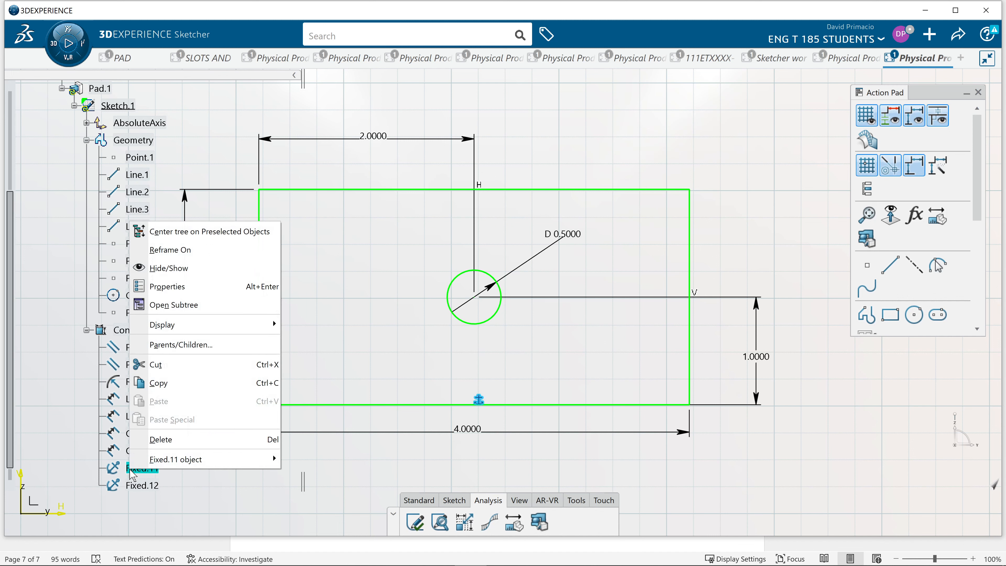
pyautogui.click(187, 295)
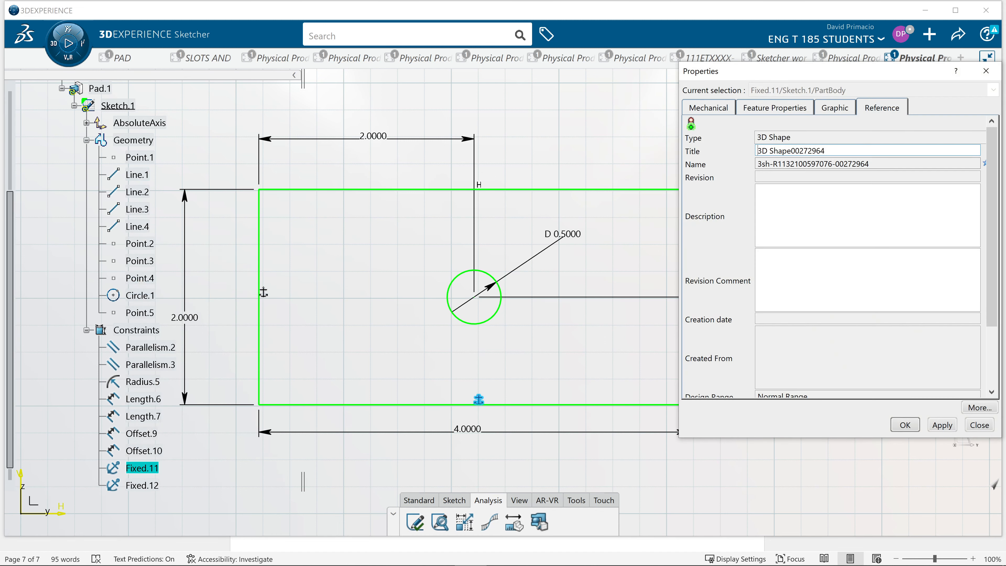
pyautogui.click(776, 108)
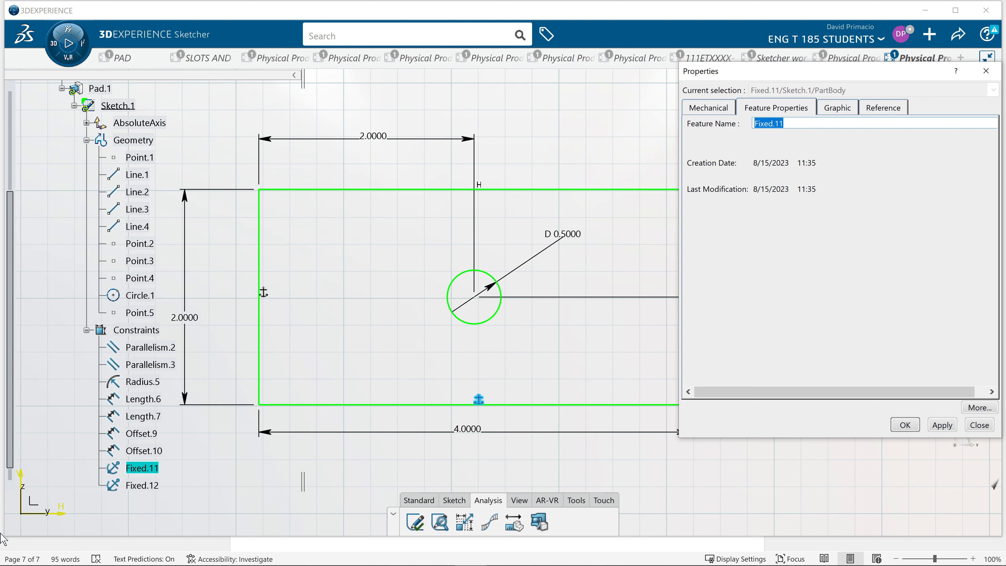
pyautogui.press('Down')
pyautogui.press('Down')
pyautogui.press('Down')
pyautogui.press('Up')
pyautogui.press('Up')
pyautogui.press('Down')
pyautogui.click(790, 123)
pyautogui.write('a')
pyautogui.press('Return')
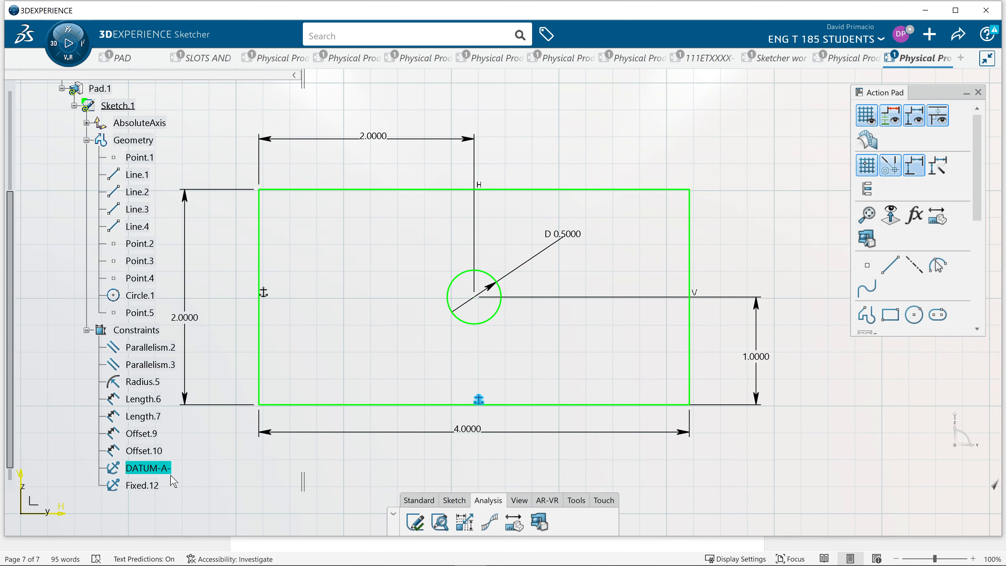
# - Rename the Fix constraint on the rectangle's left edge as DATUM-B- and deselect it
pyautogui.rightClick(148, 488)
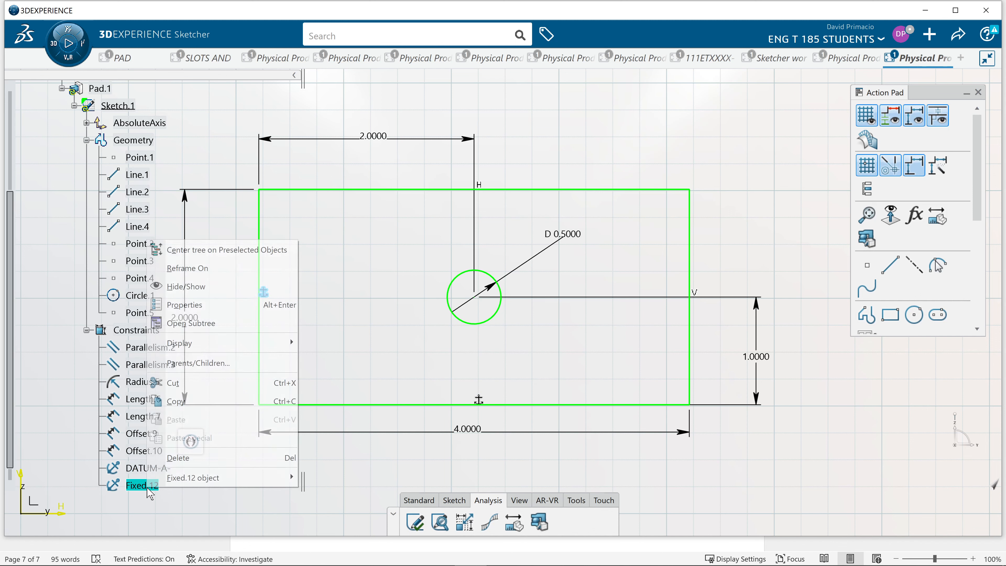
pyautogui.click(207, 306)
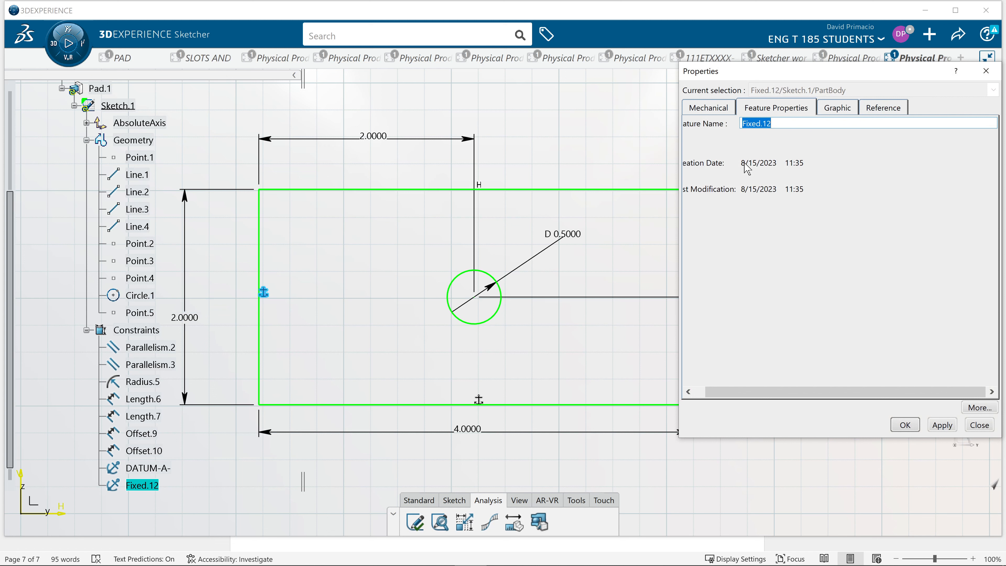
pyautogui.press('BackSpace')
pyautogui.press('Up')
pyautogui.press('Up')
pyautogui.press('Up')
pyautogui.press('Up')
pyautogui.press('Up')
pyautogui.press('Up')
pyautogui.press('Up')
pyautogui.press('Up')
pyautogui.press('Up')
pyautogui.click(904, 425)
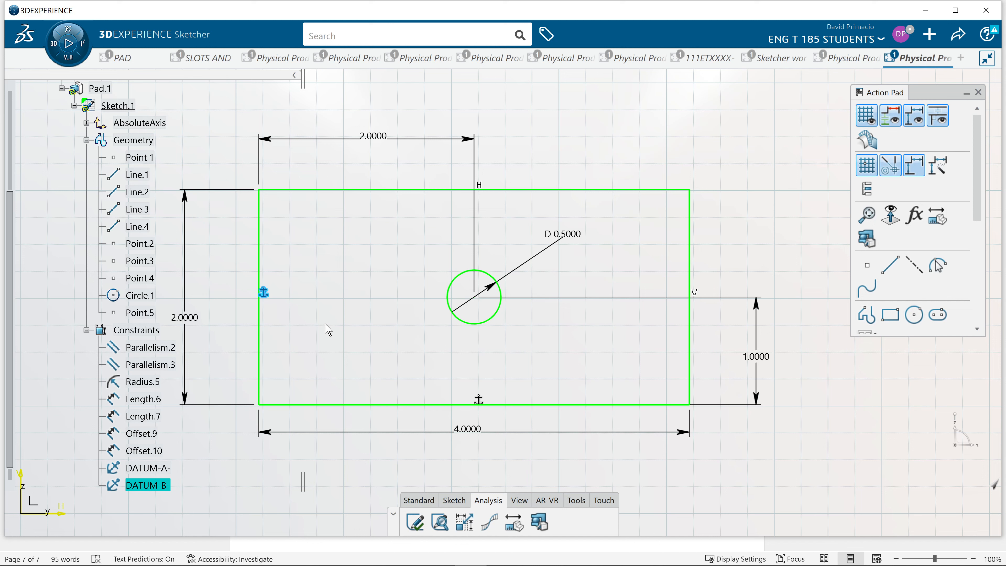
pyautogui.click(264, 453)
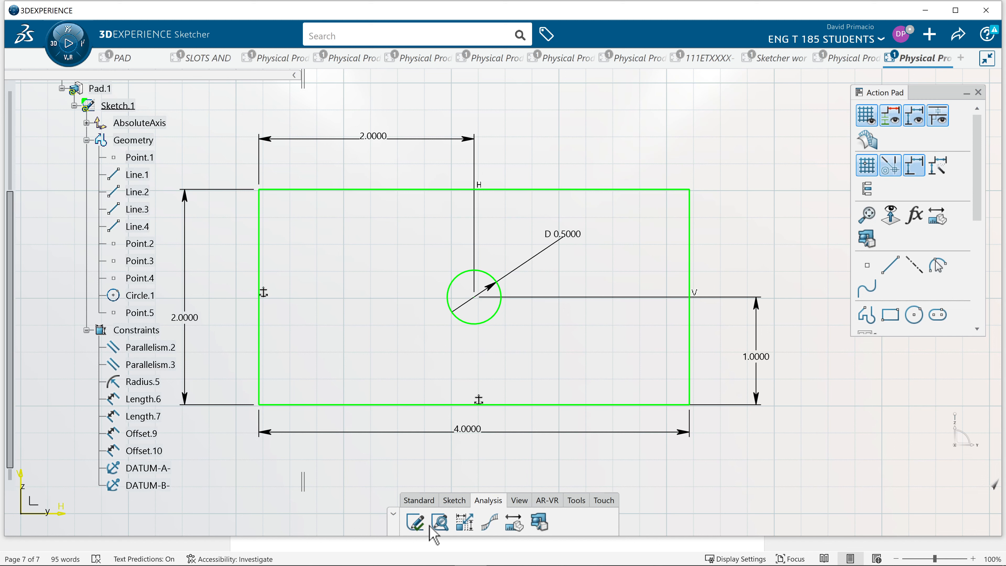
# - Display the Sketch Solving Status beside the profile and minimise the Action Pad so the sketch area is clear
pyautogui.click(416, 528)
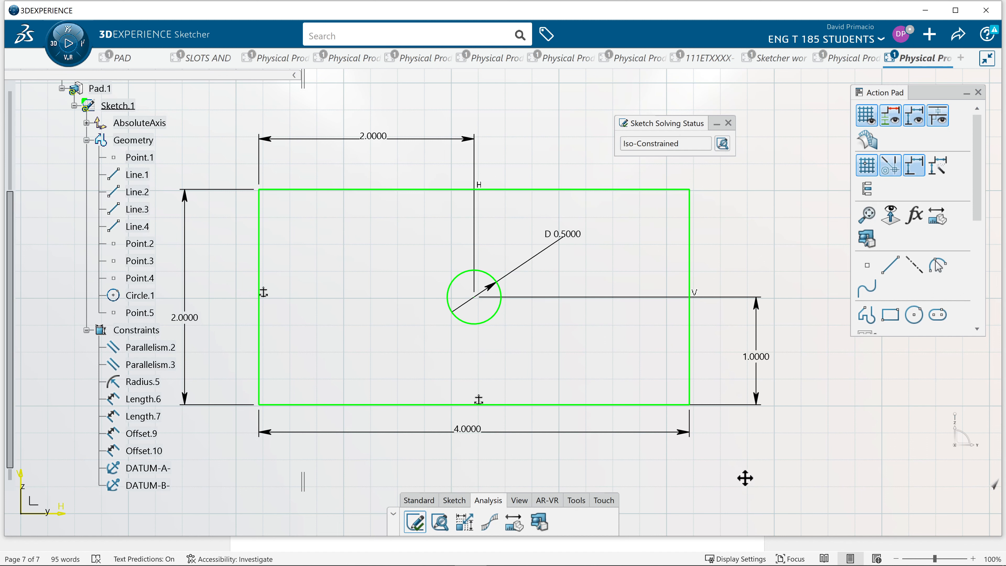
pyautogui.moveTo(751, 479); pyautogui.dragTo(749, 478, button='middle')
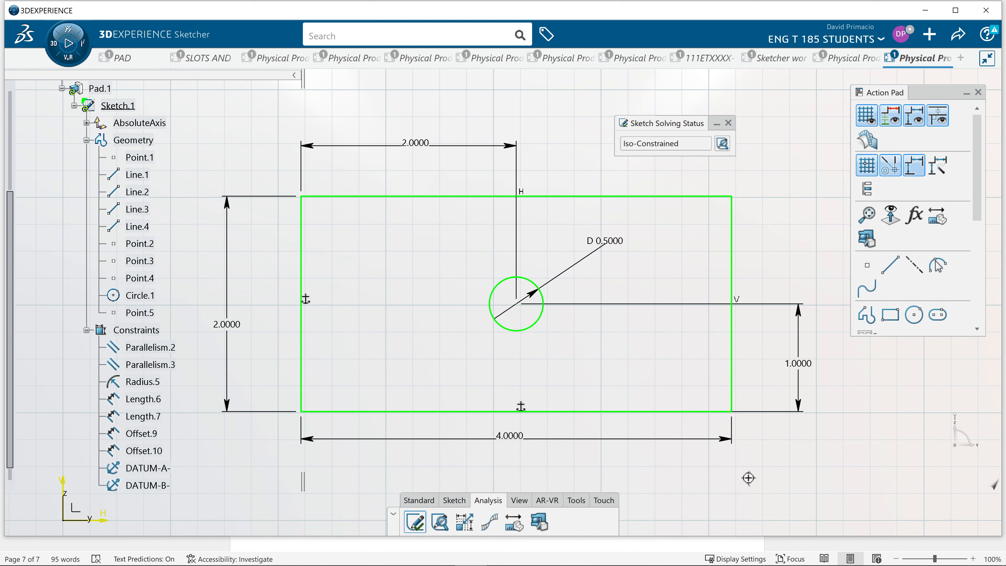
pyautogui.click(967, 94)
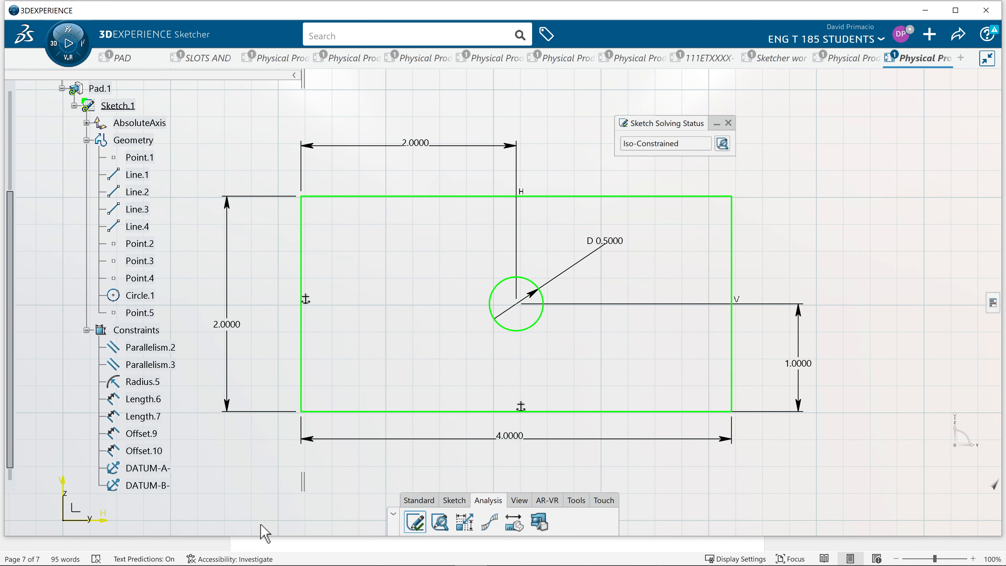
# - Switch to Word and insert a screen clipping of the constrained sketch, its tree and solving status below the "Demo constraints" line
pyautogui.hotkey('alt', 'Tab')
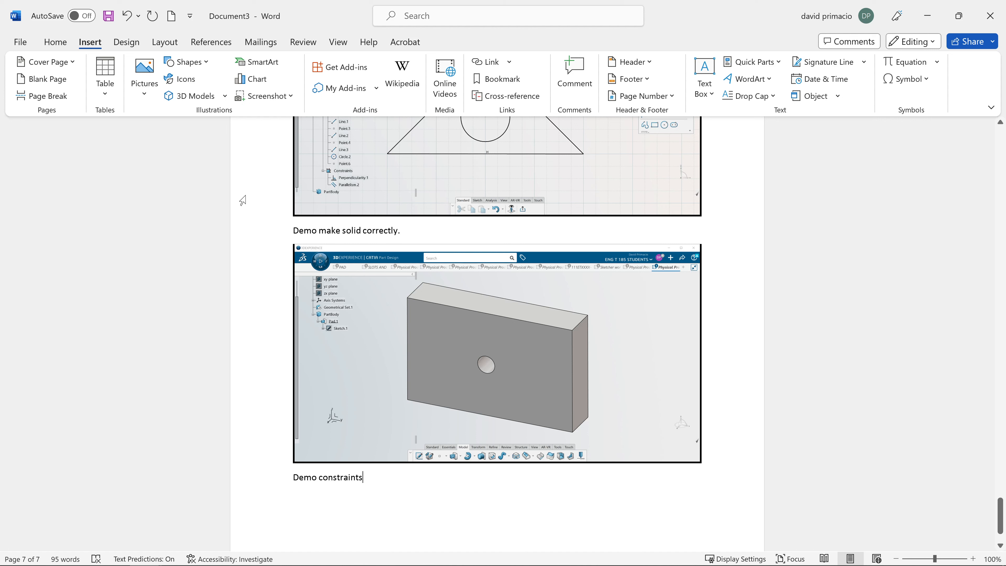
pyautogui.click(258, 97)
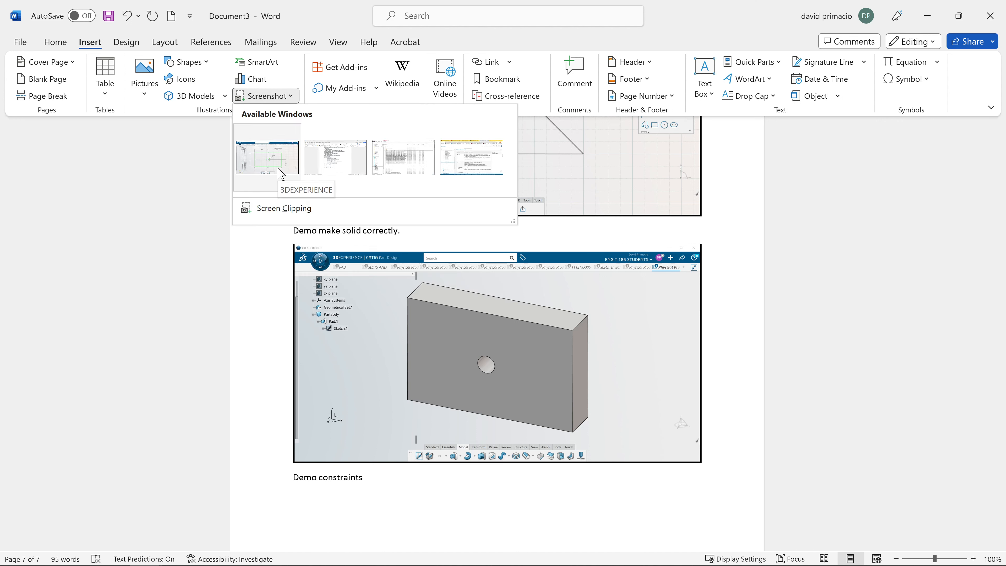
pyautogui.click(286, 208)
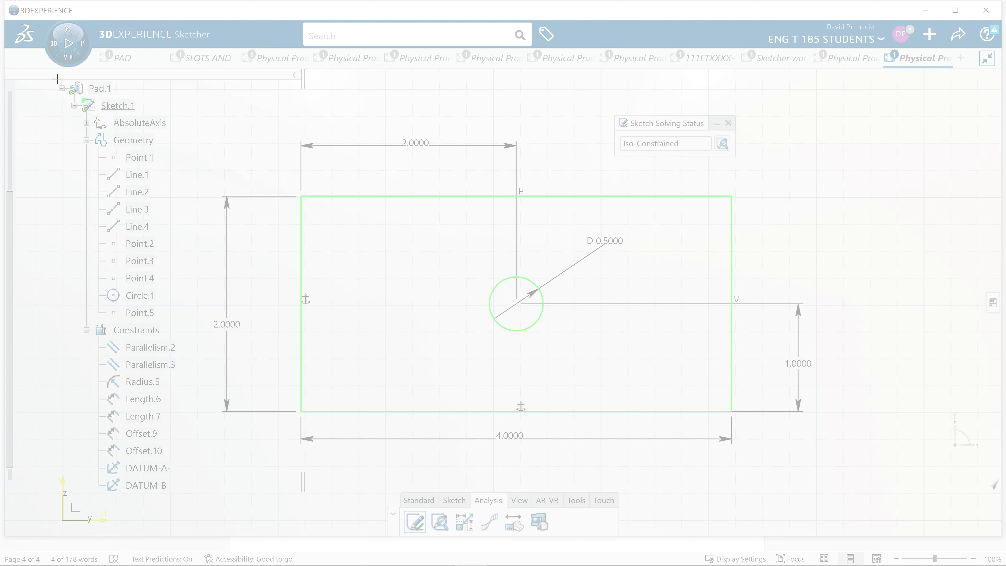
pyautogui.moveTo(57, 79); pyautogui.dragTo(837, 494)
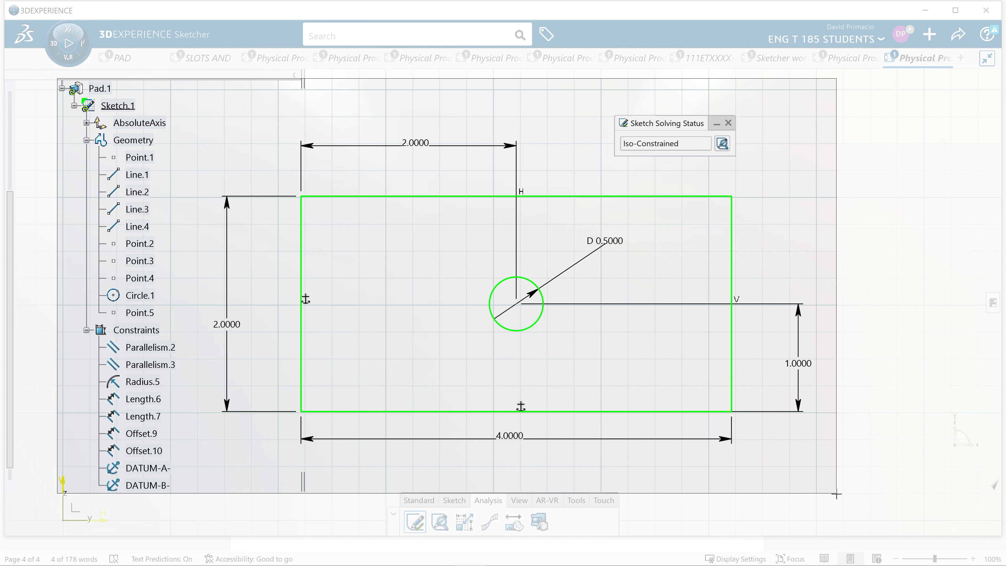
pyautogui.moveTo(837, 495); pyautogui.dragTo(837, 496)
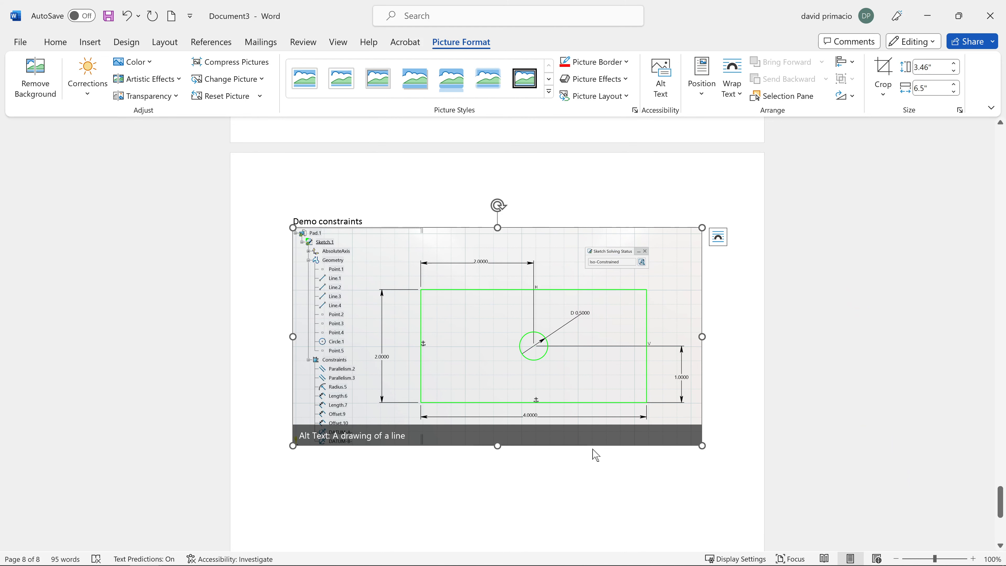
pyautogui.click(502, 453)
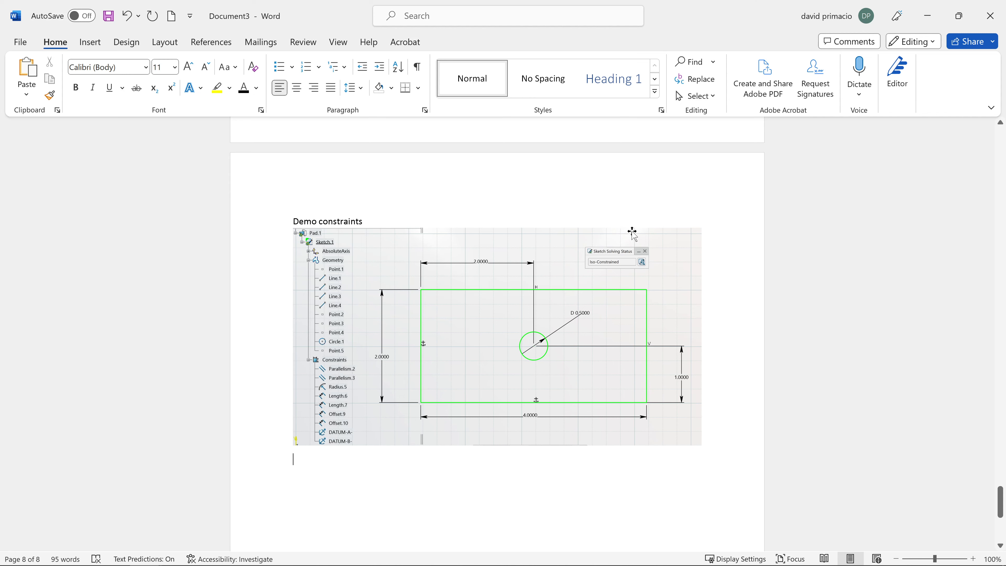
# - Review the inserted constraints clipping and the solid model screenshot on the preceding page
pyautogui.scroll(-1, 639, 242)
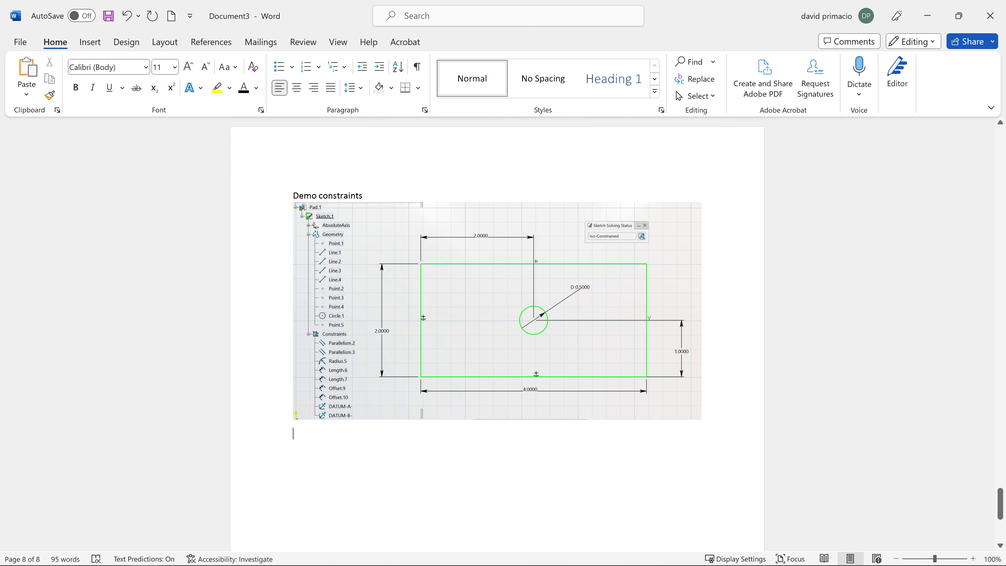
pyautogui.scroll(10, 639, 242)
pyautogui.scroll(10, 498, 333)
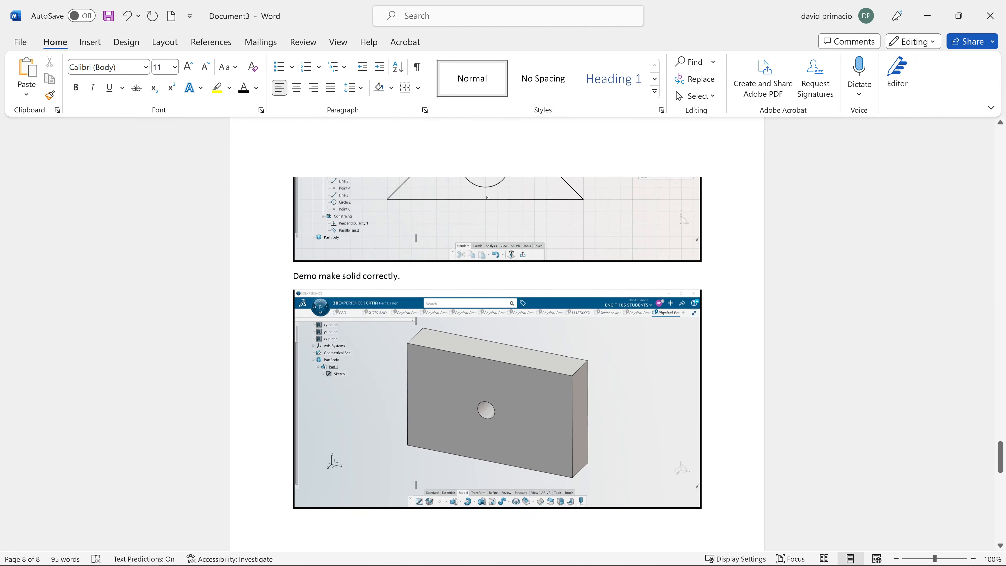
pyautogui.scroll(-11, 497, 333)
pyautogui.scroll(-15, 596, 412)
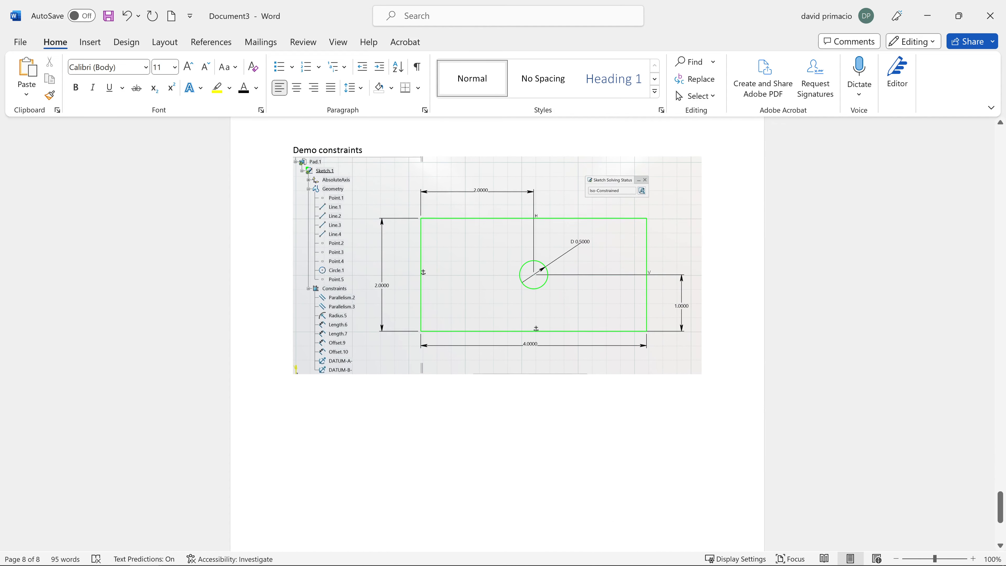
pyautogui.scroll(5, 596, 412)
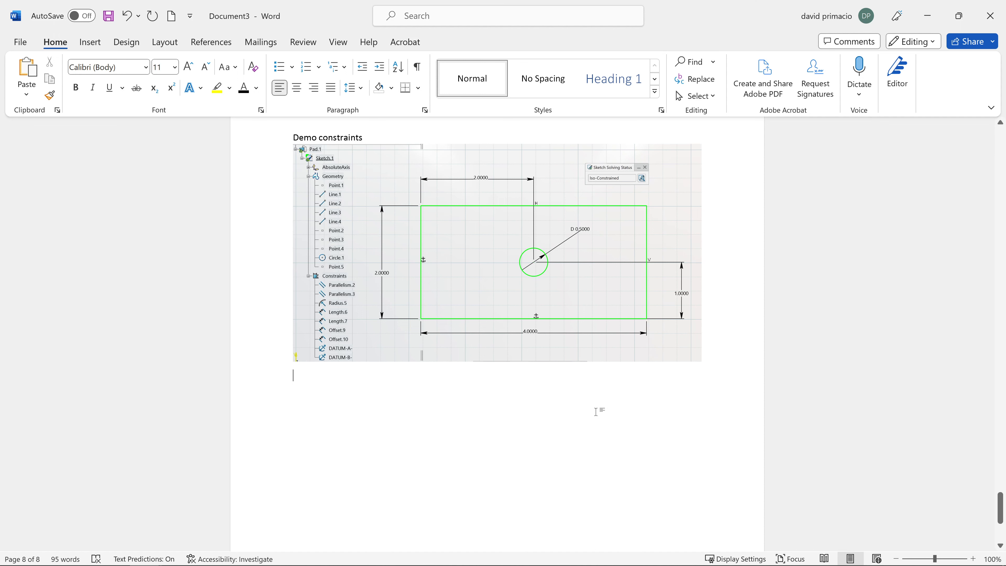
pyautogui.scroll(3, 592, 413)
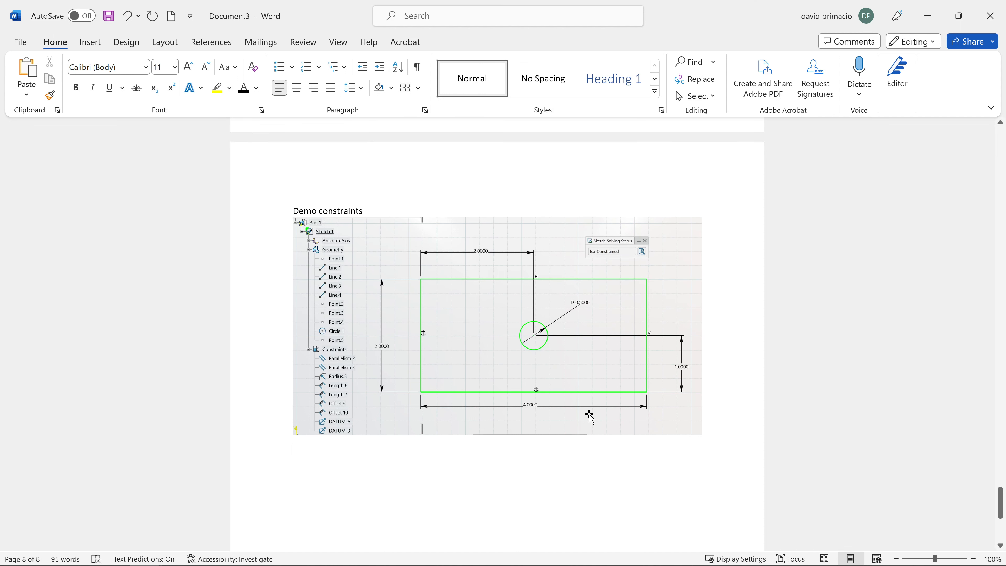